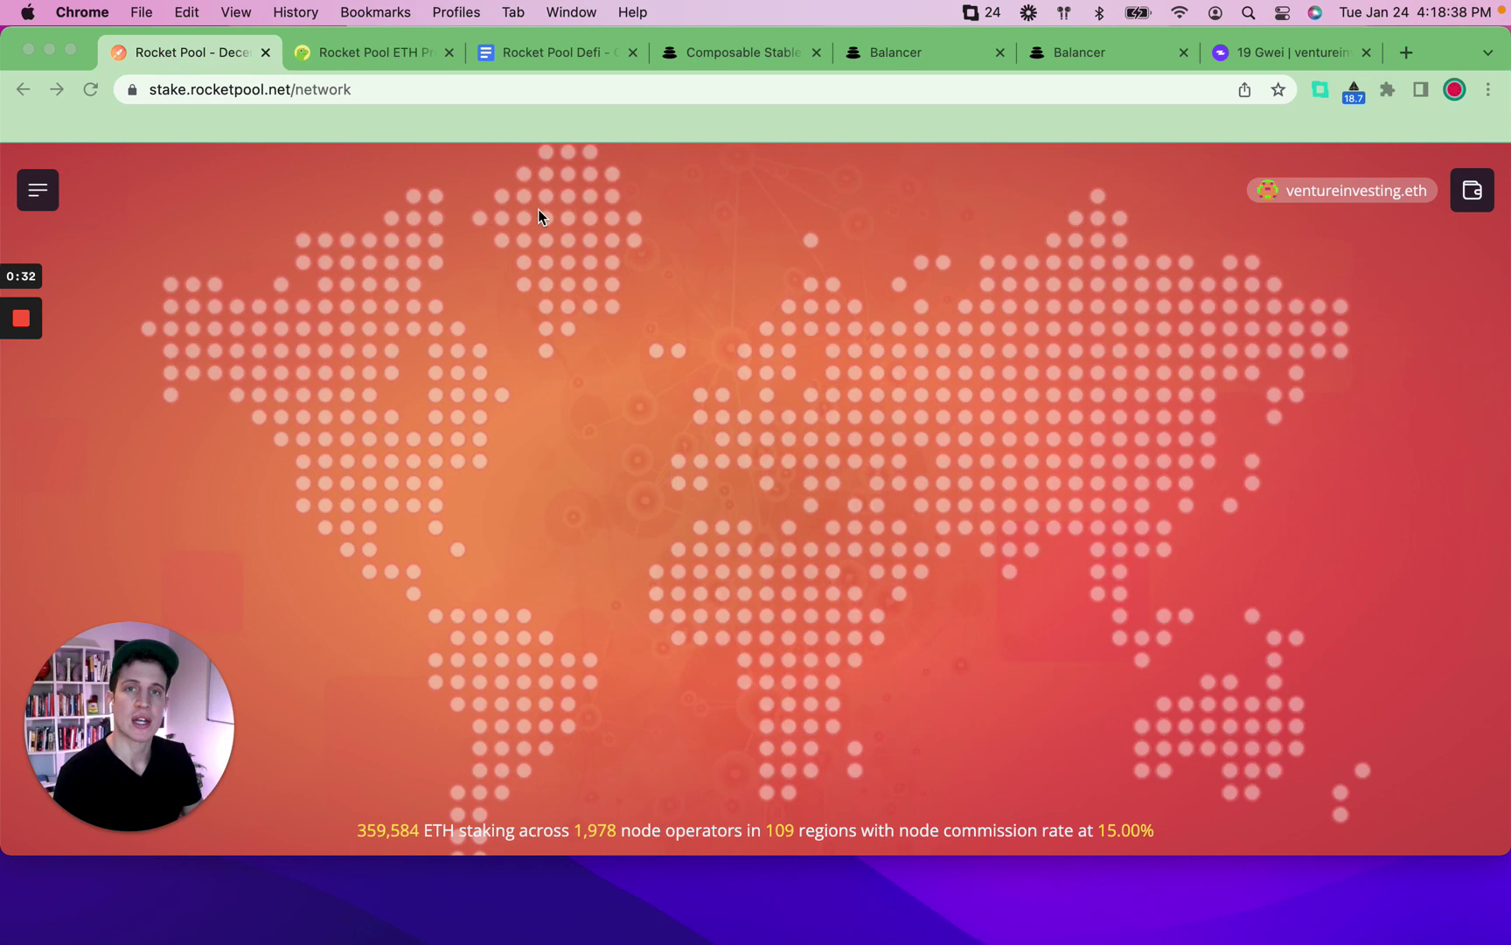
Scan the Rocket Pool Defi guide, follow its Balancer link, and view the Composable Stable Pools docs.
click(563, 55)
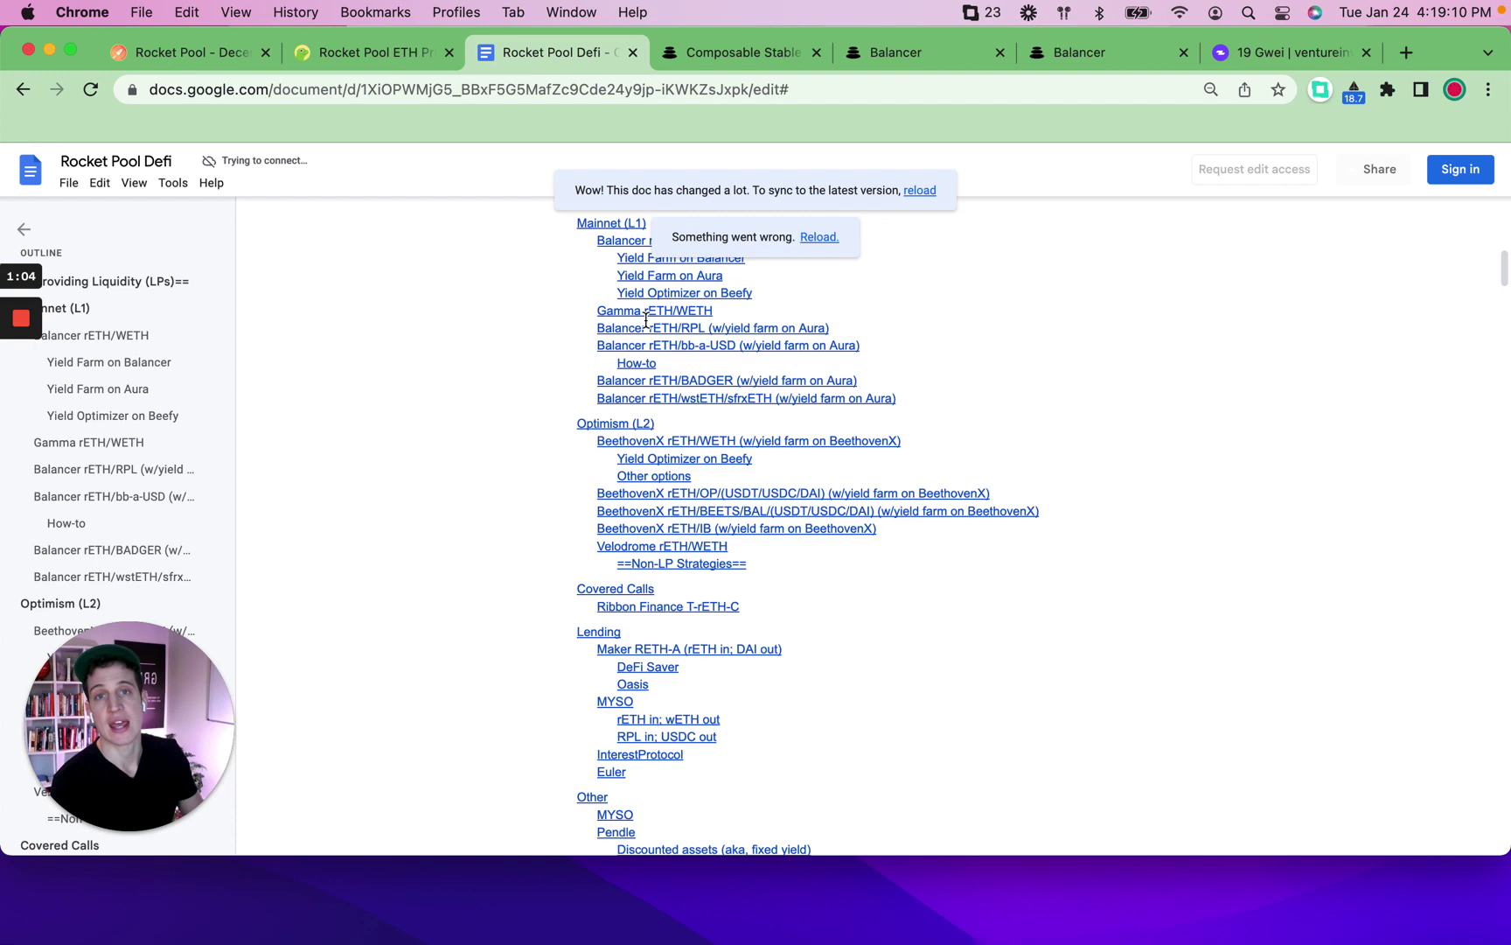
click(502, 339)
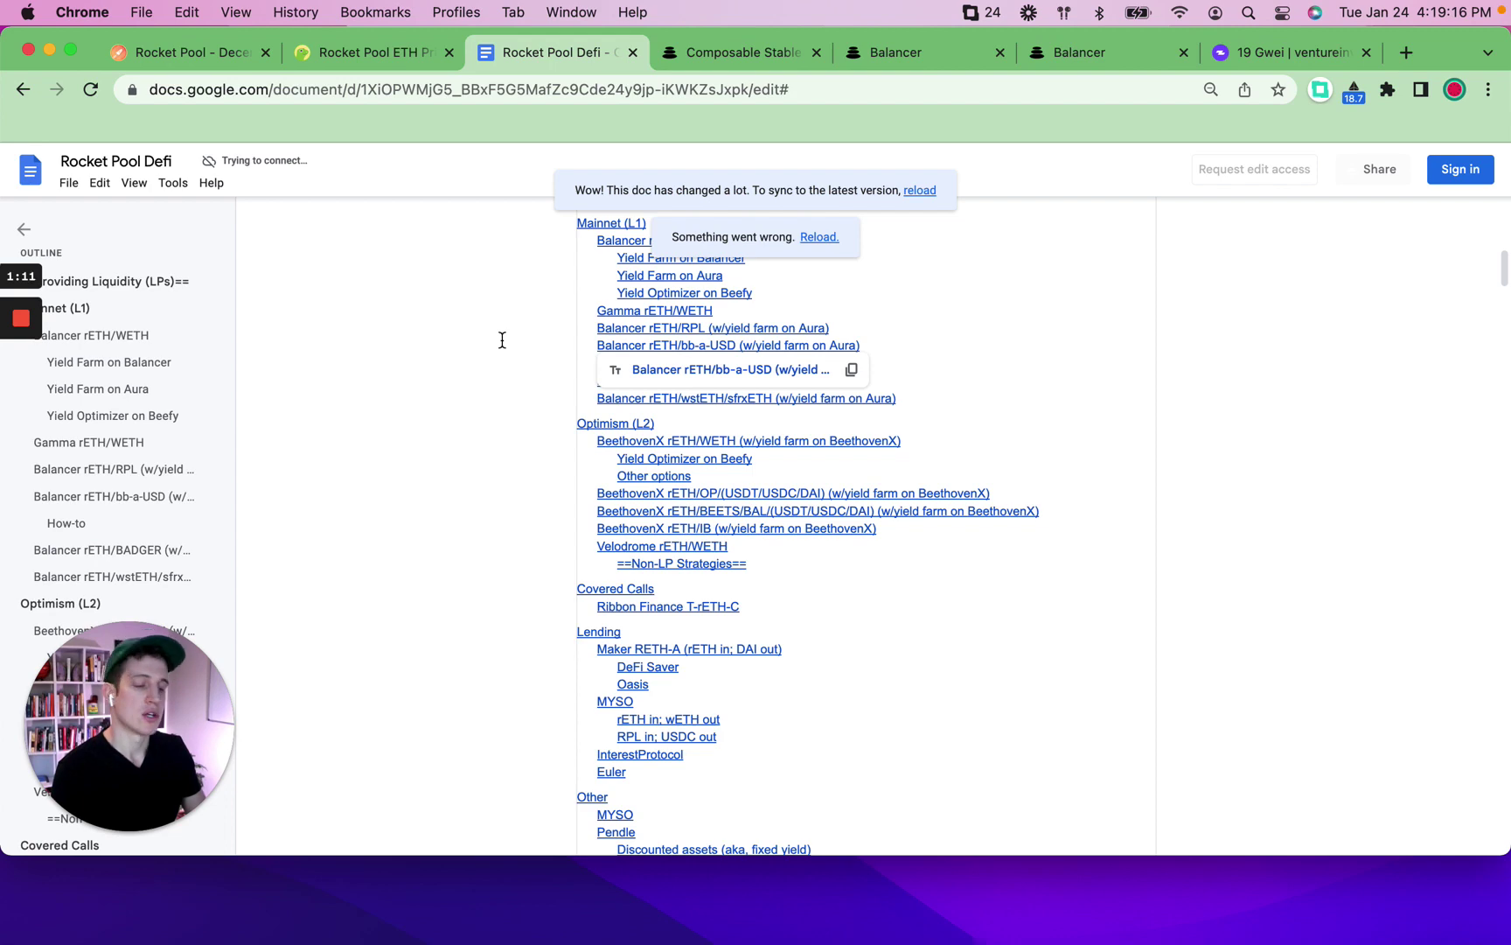
click(725, 52)
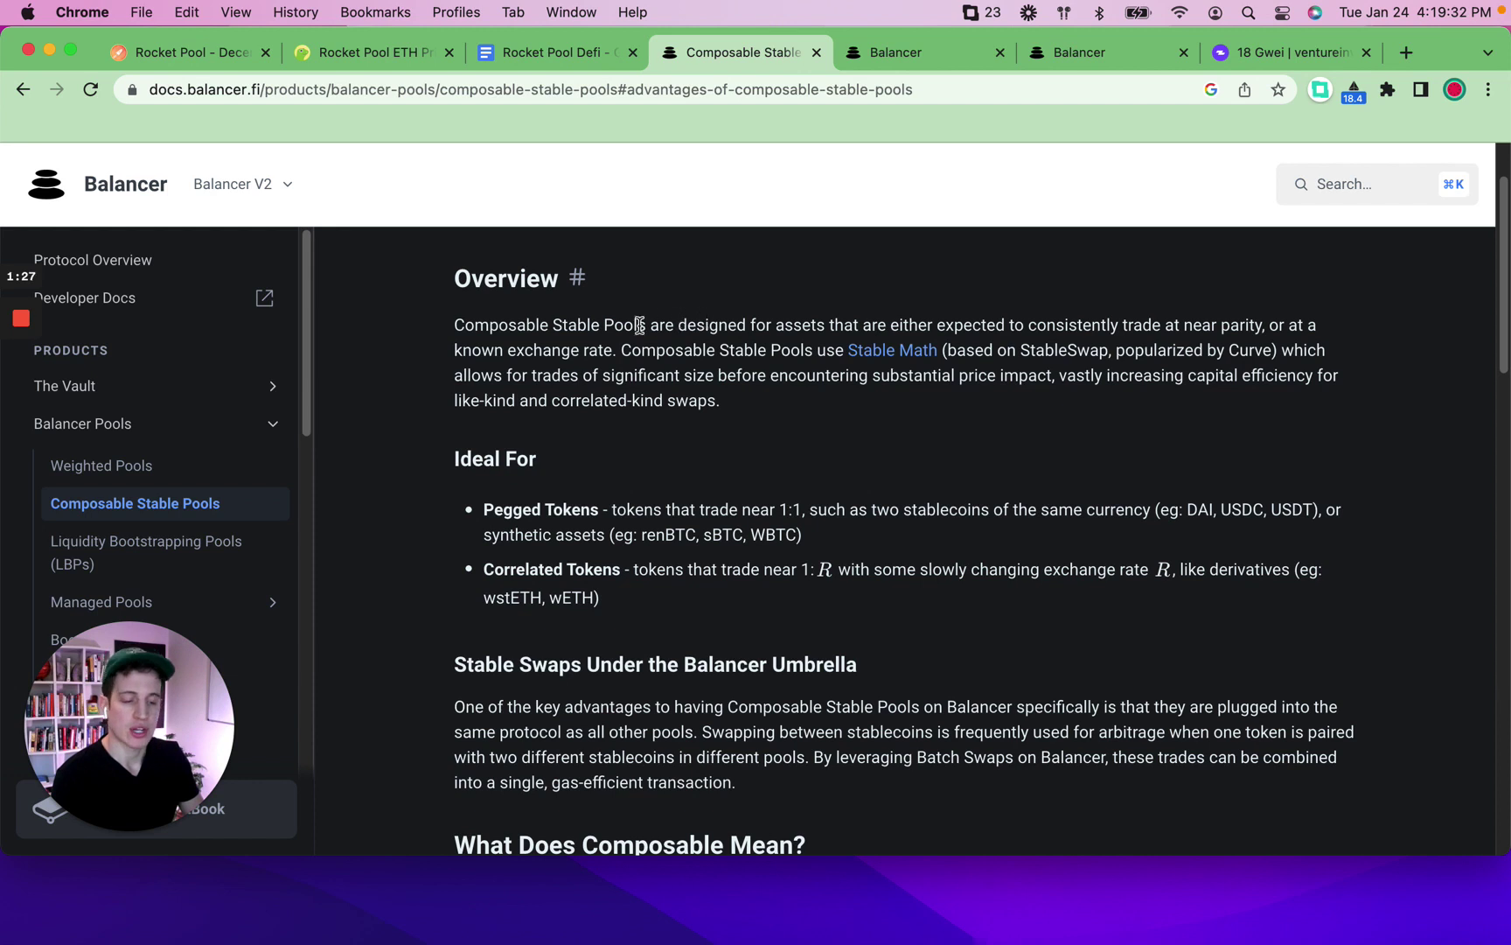
drag(455, 325, 1306, 335)
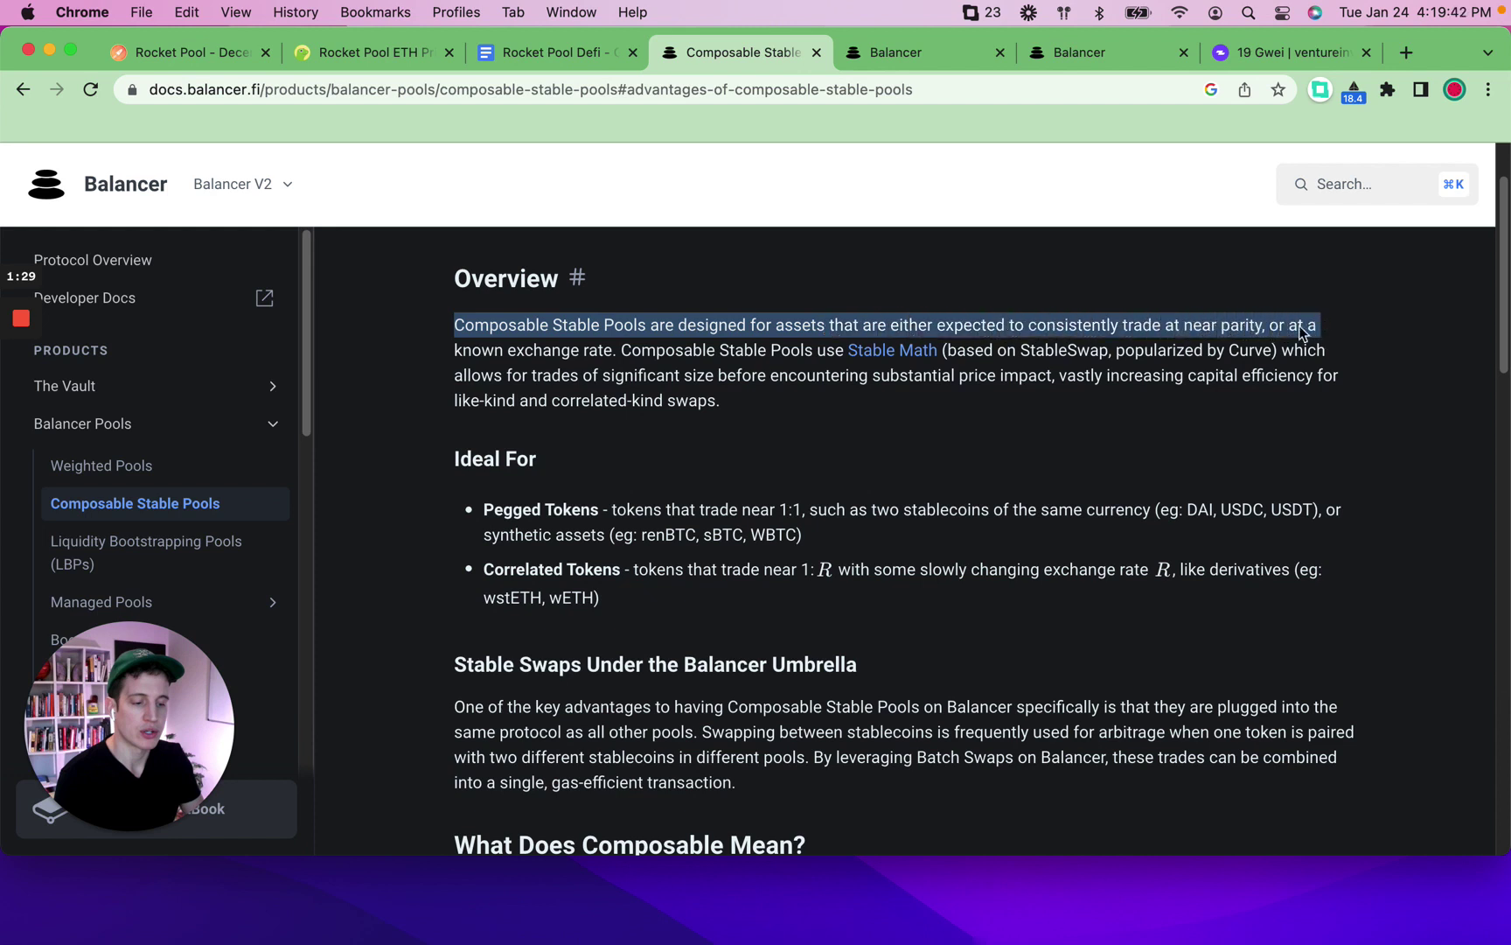
drag(456, 348, 637, 363)
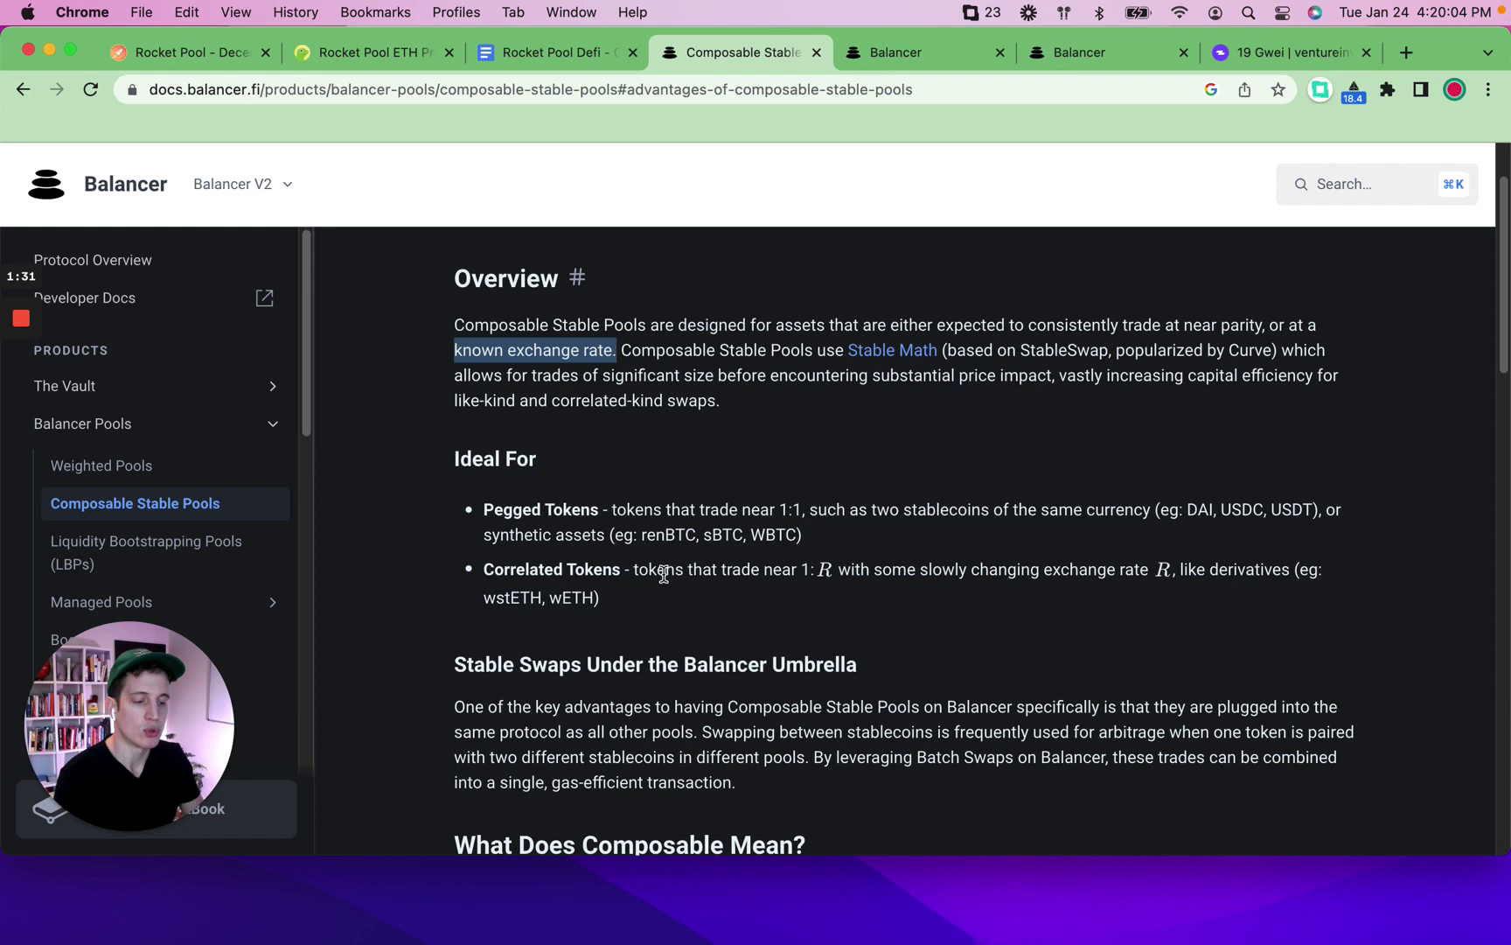
drag(485, 567, 618, 575)
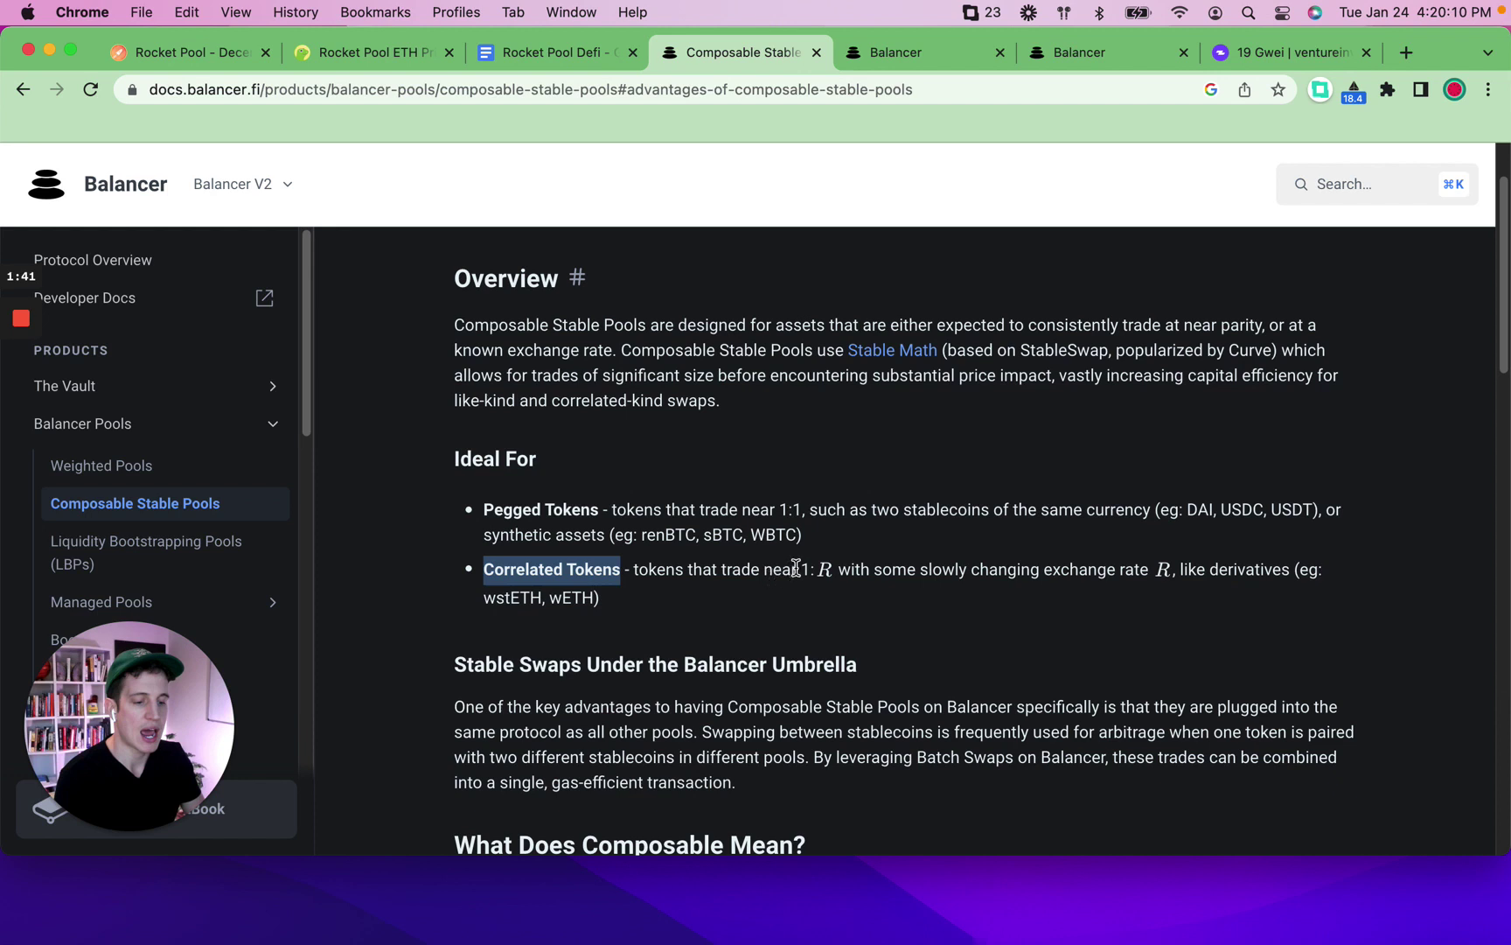
drag(801, 568, 1178, 571)
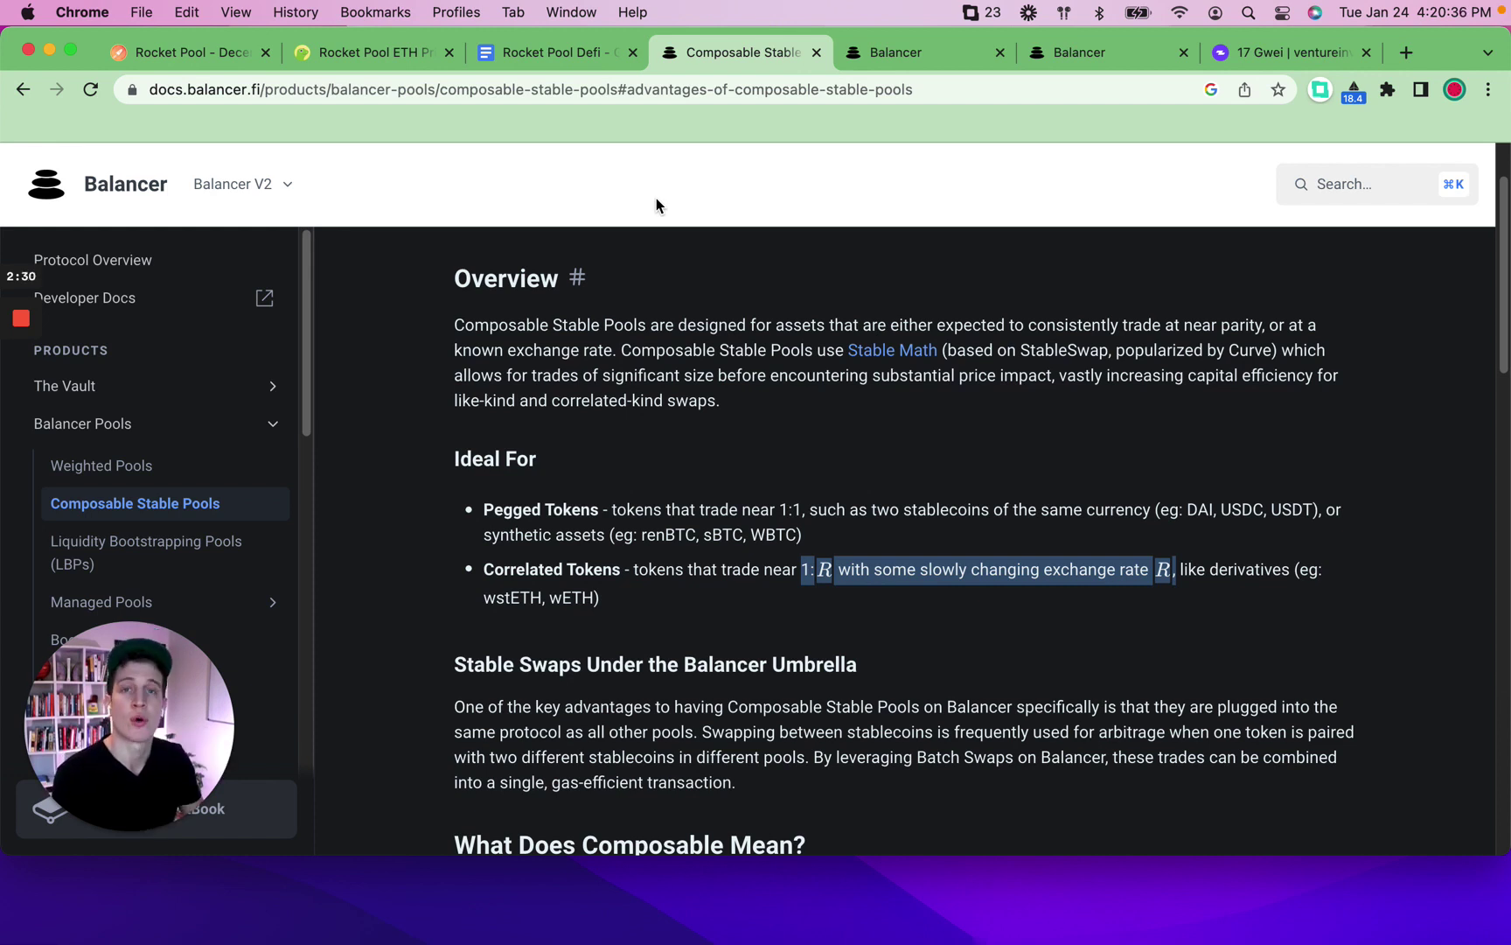
click(910, 58)
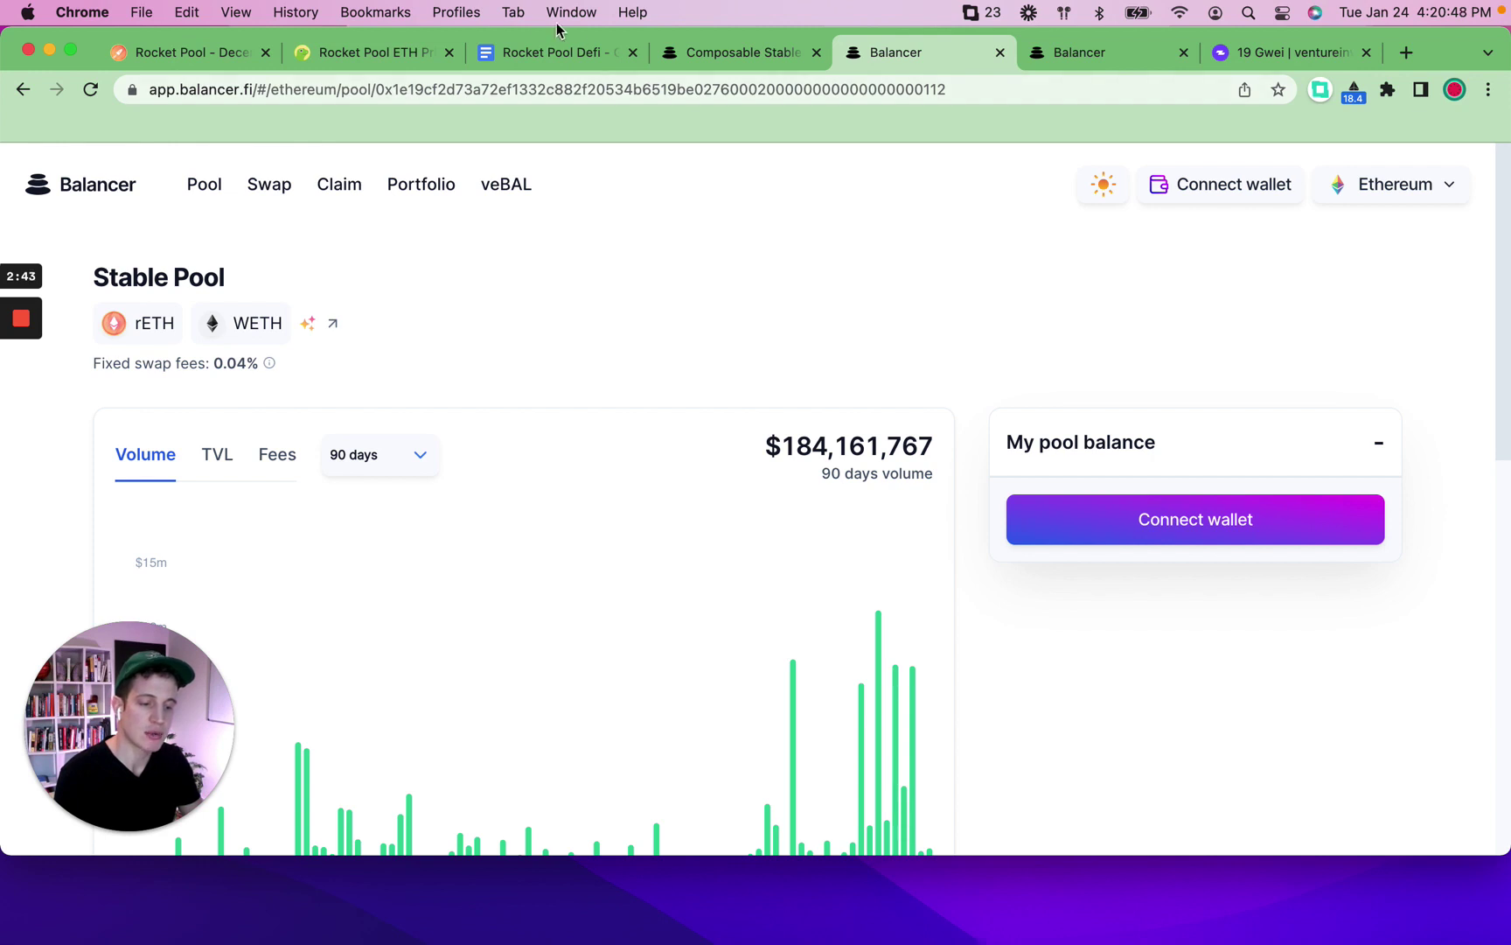
Reload the Balancer pool page for the wallet extension and bring up the Connect wallet dialog again.
click(1227, 198)
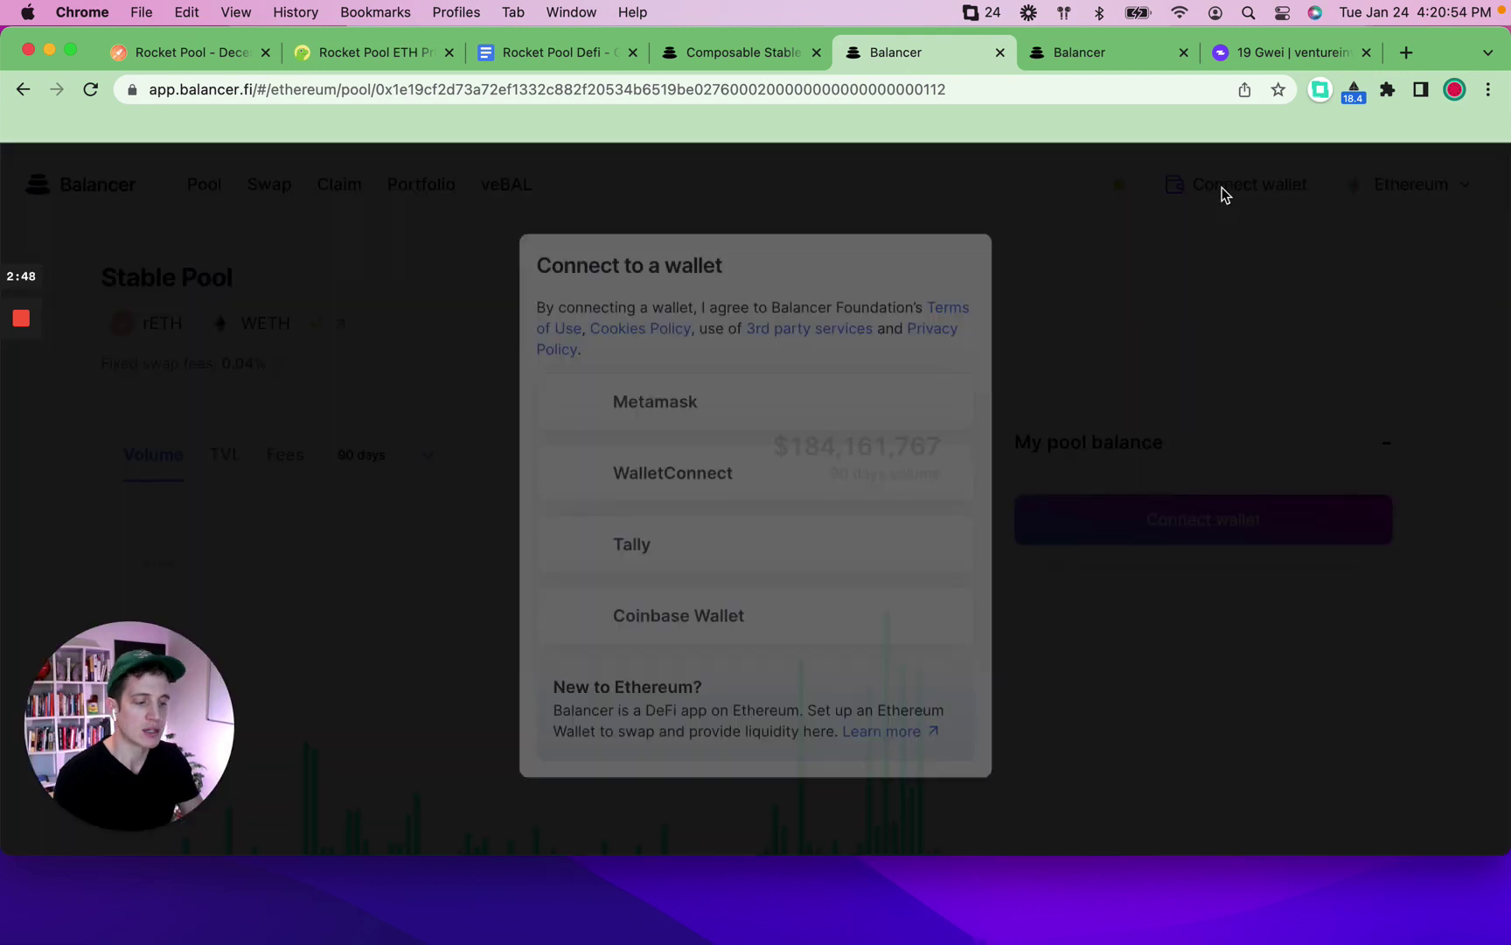
click(1319, 97)
click(1276, 195)
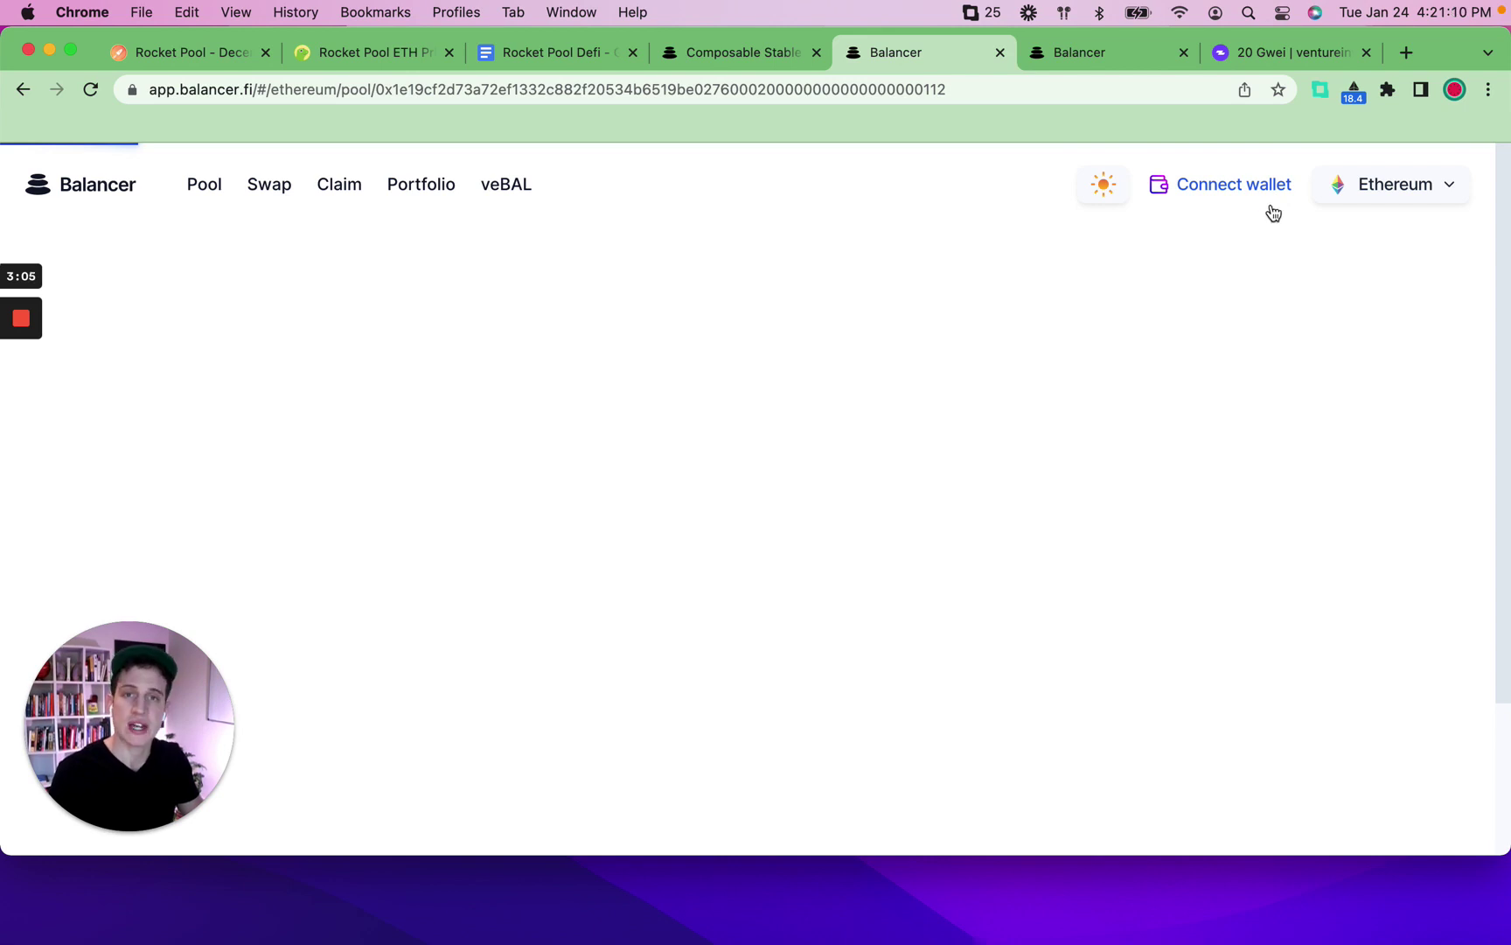
click(1258, 194)
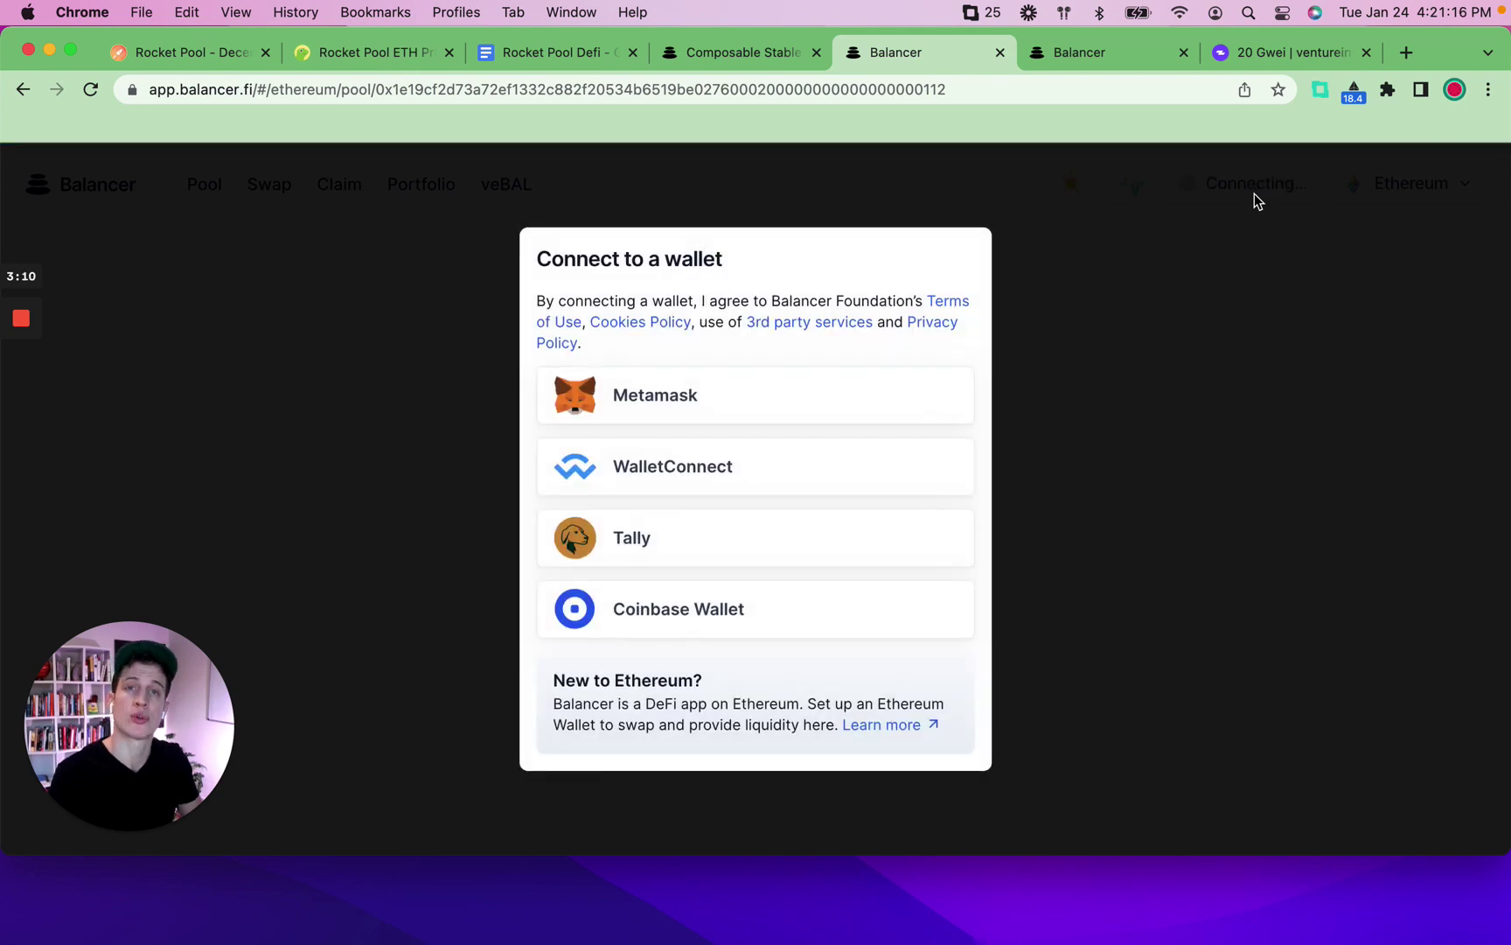
Connect the Metamask browser-extension wallet and open the pool's Add liquidity form.
click(731, 402)
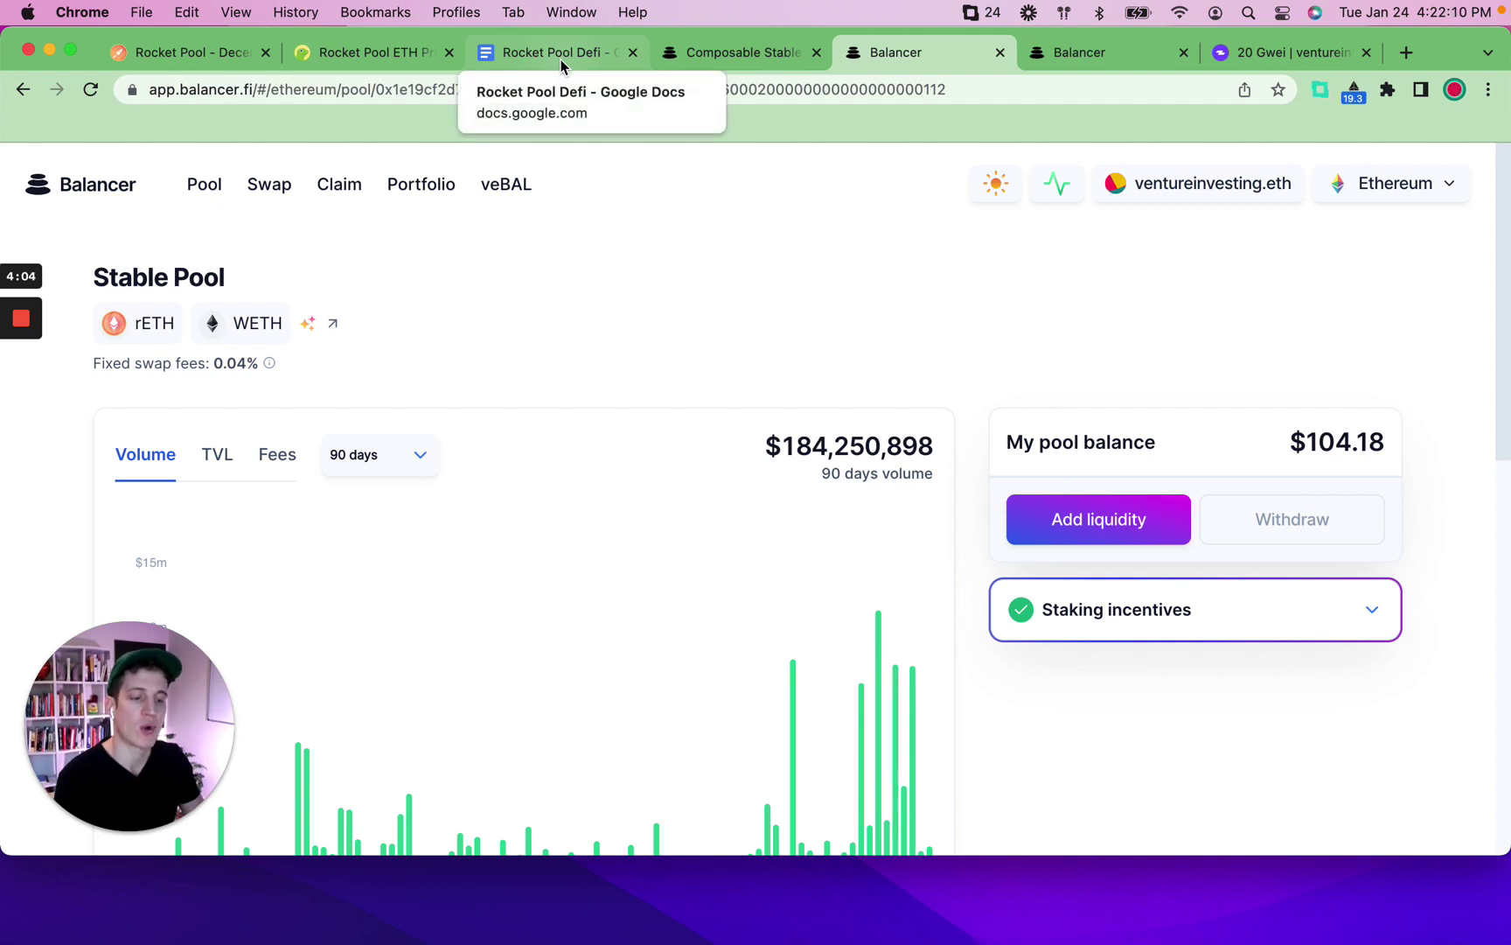
click(1128, 537)
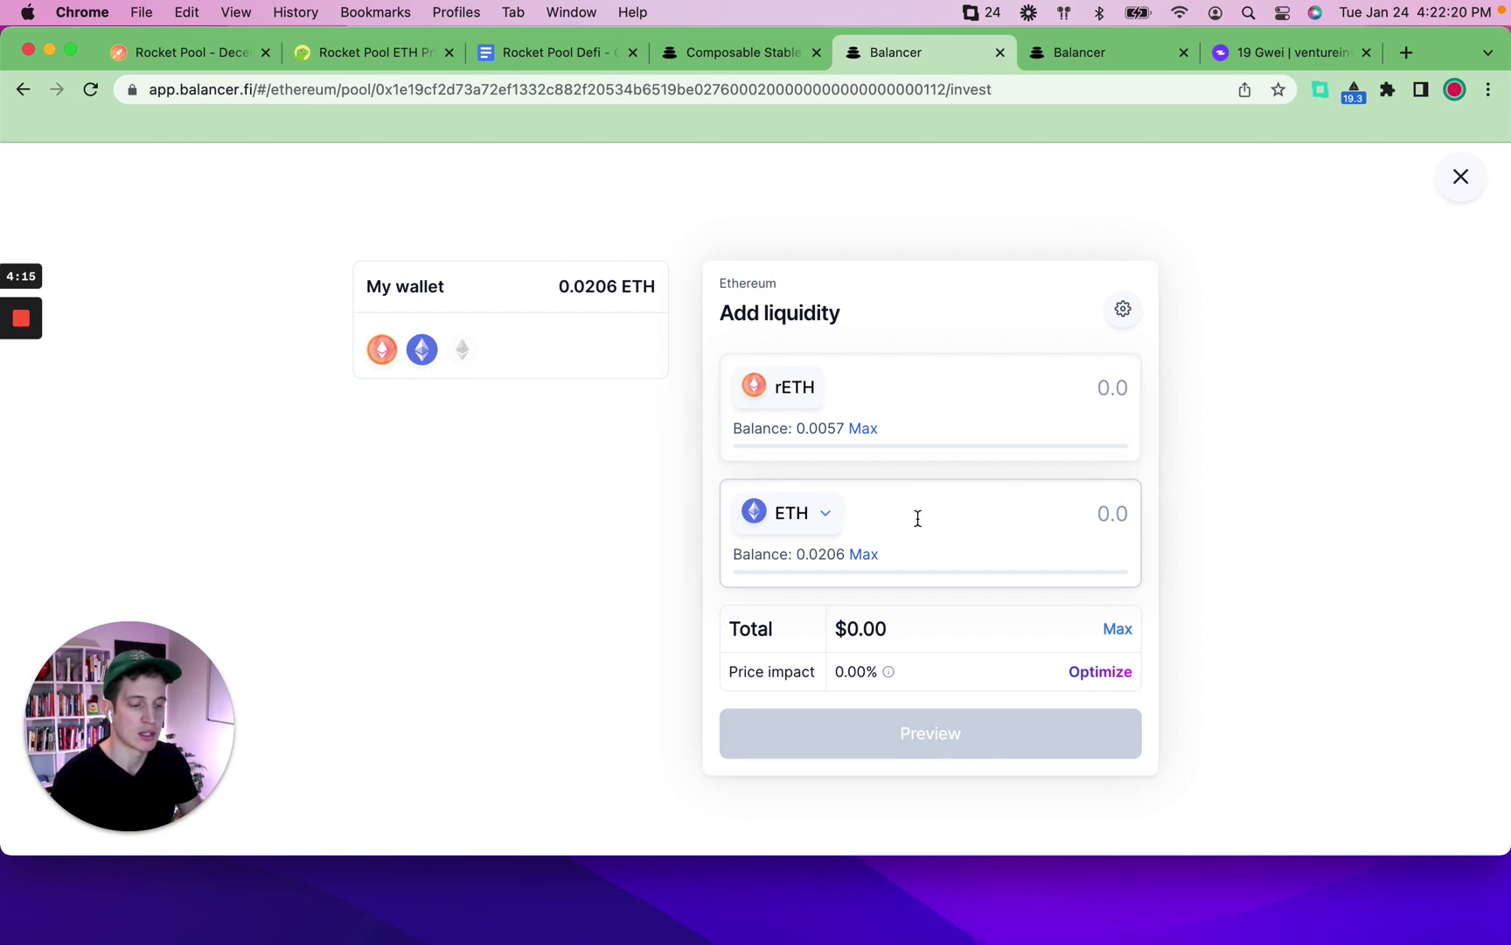
Enter then clear a .005 rETH deposit, and change the second deposit token from ETH to WETH.
click(863, 556)
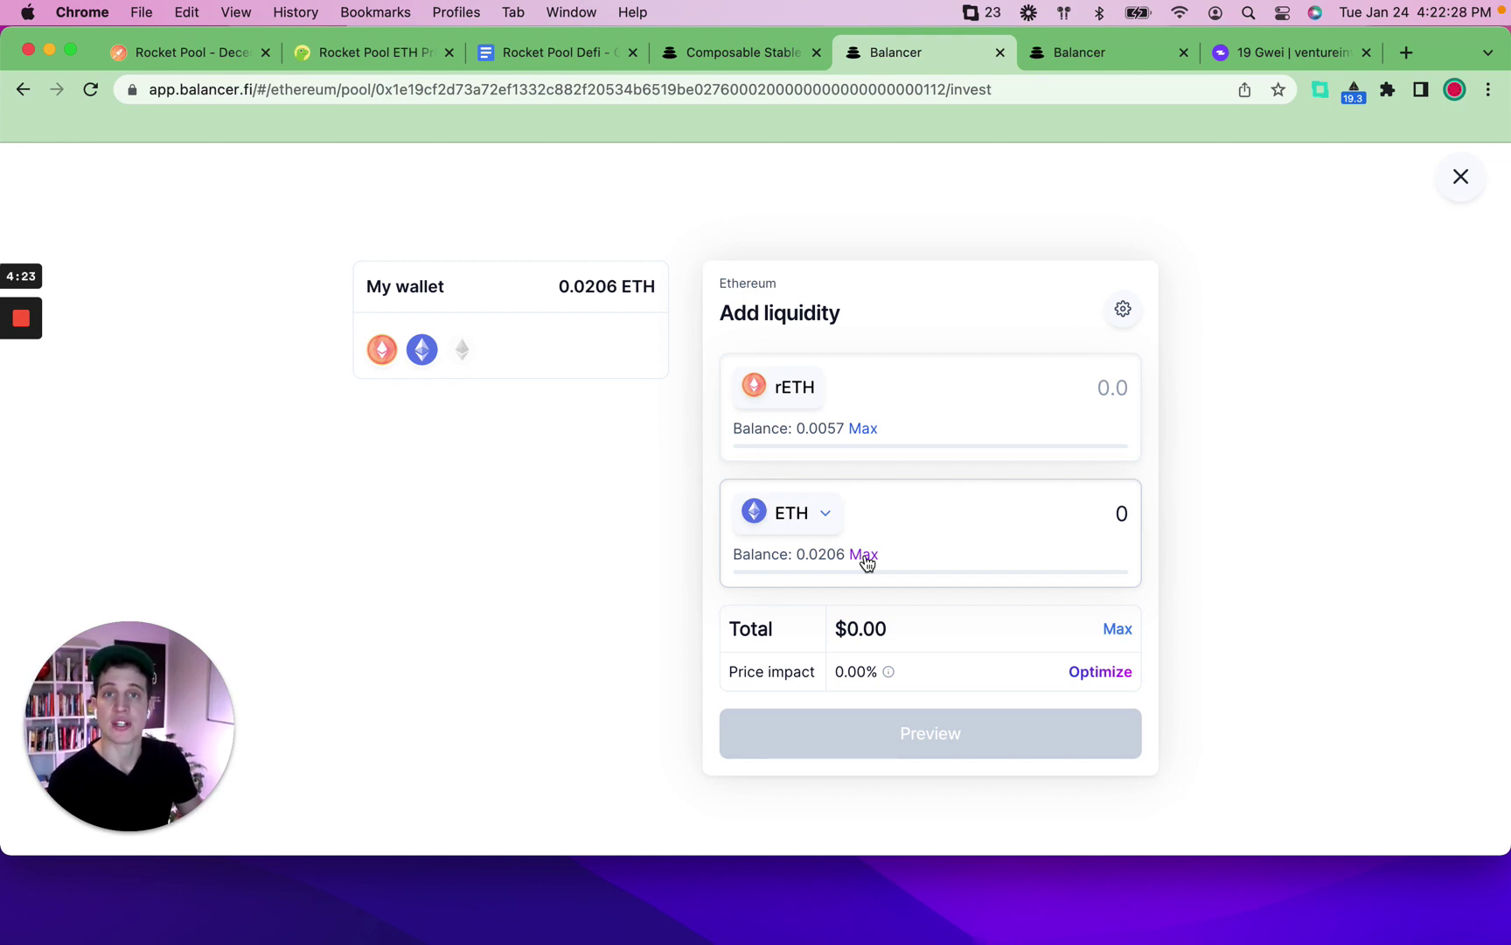
click(1109, 512)
click(1112, 389)
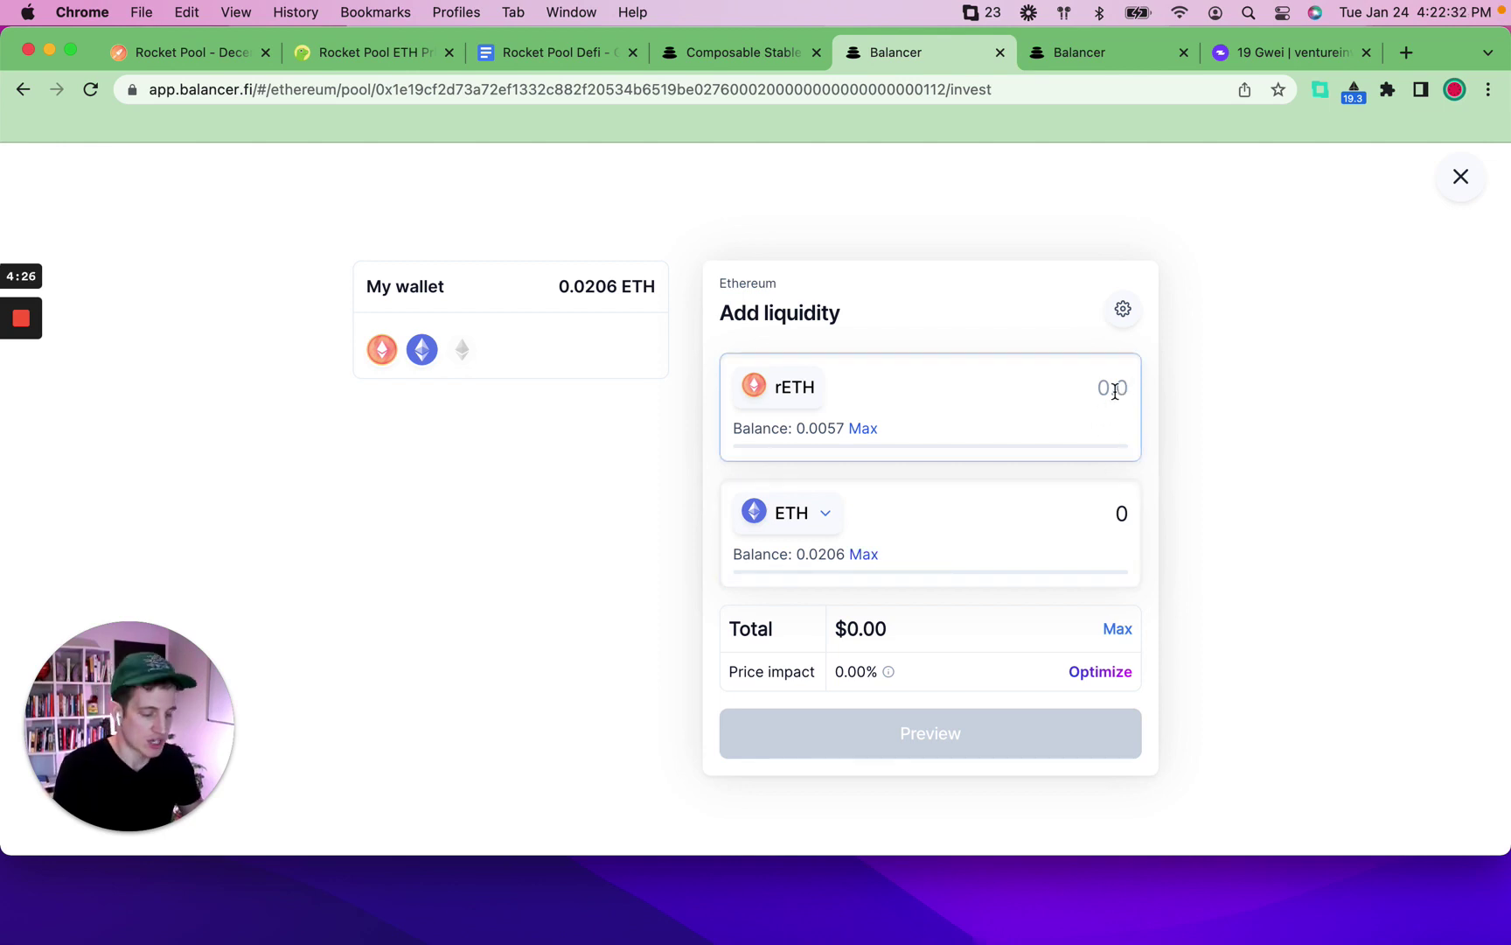
text(.00)
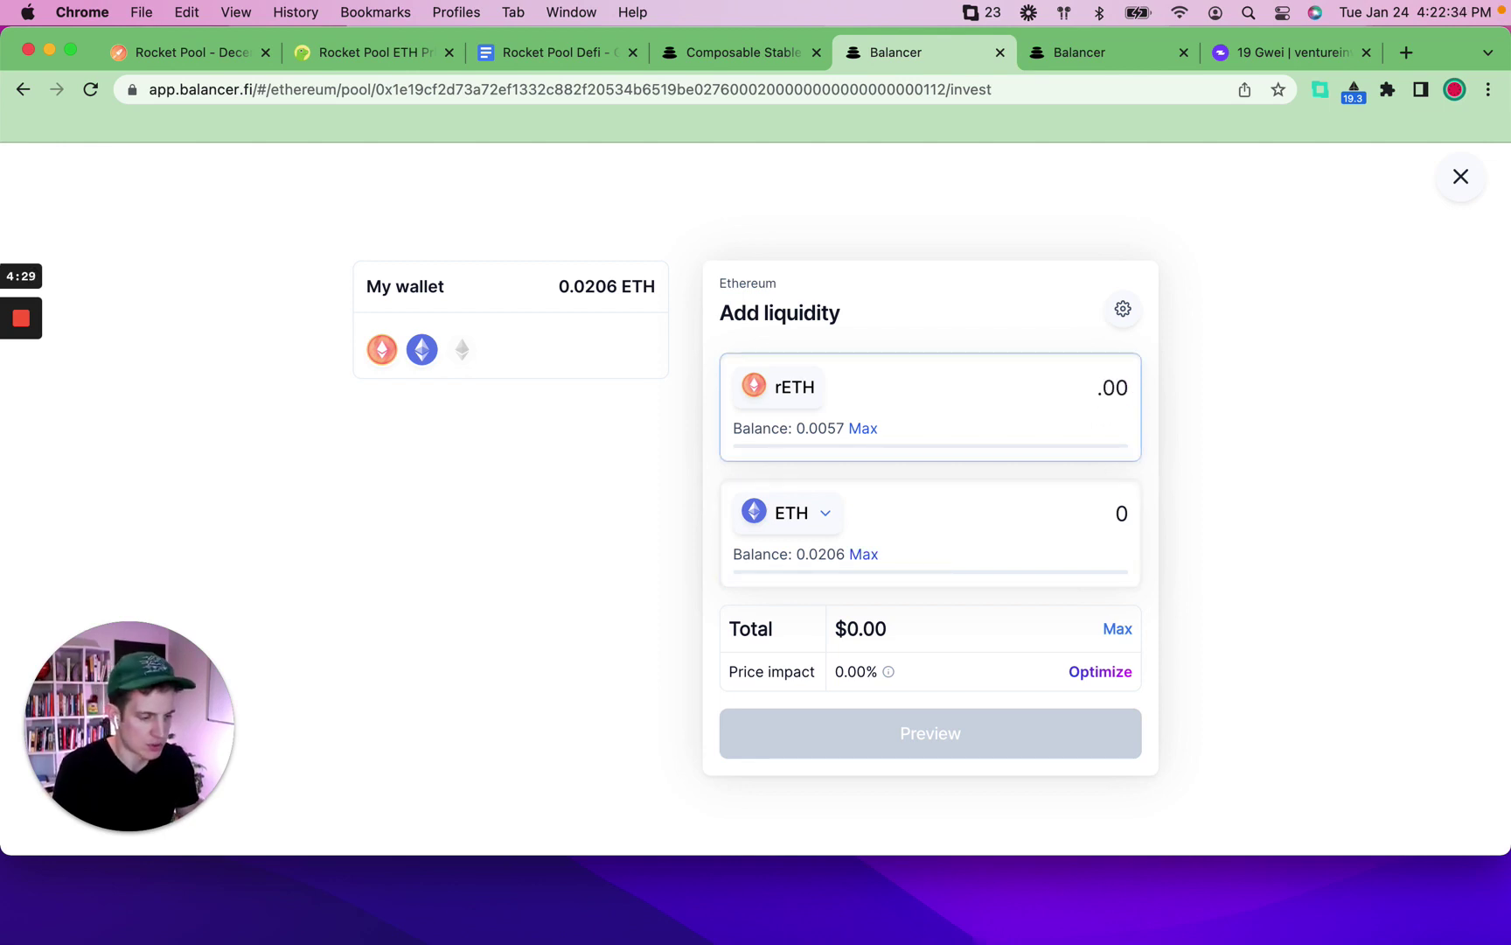
text(5)
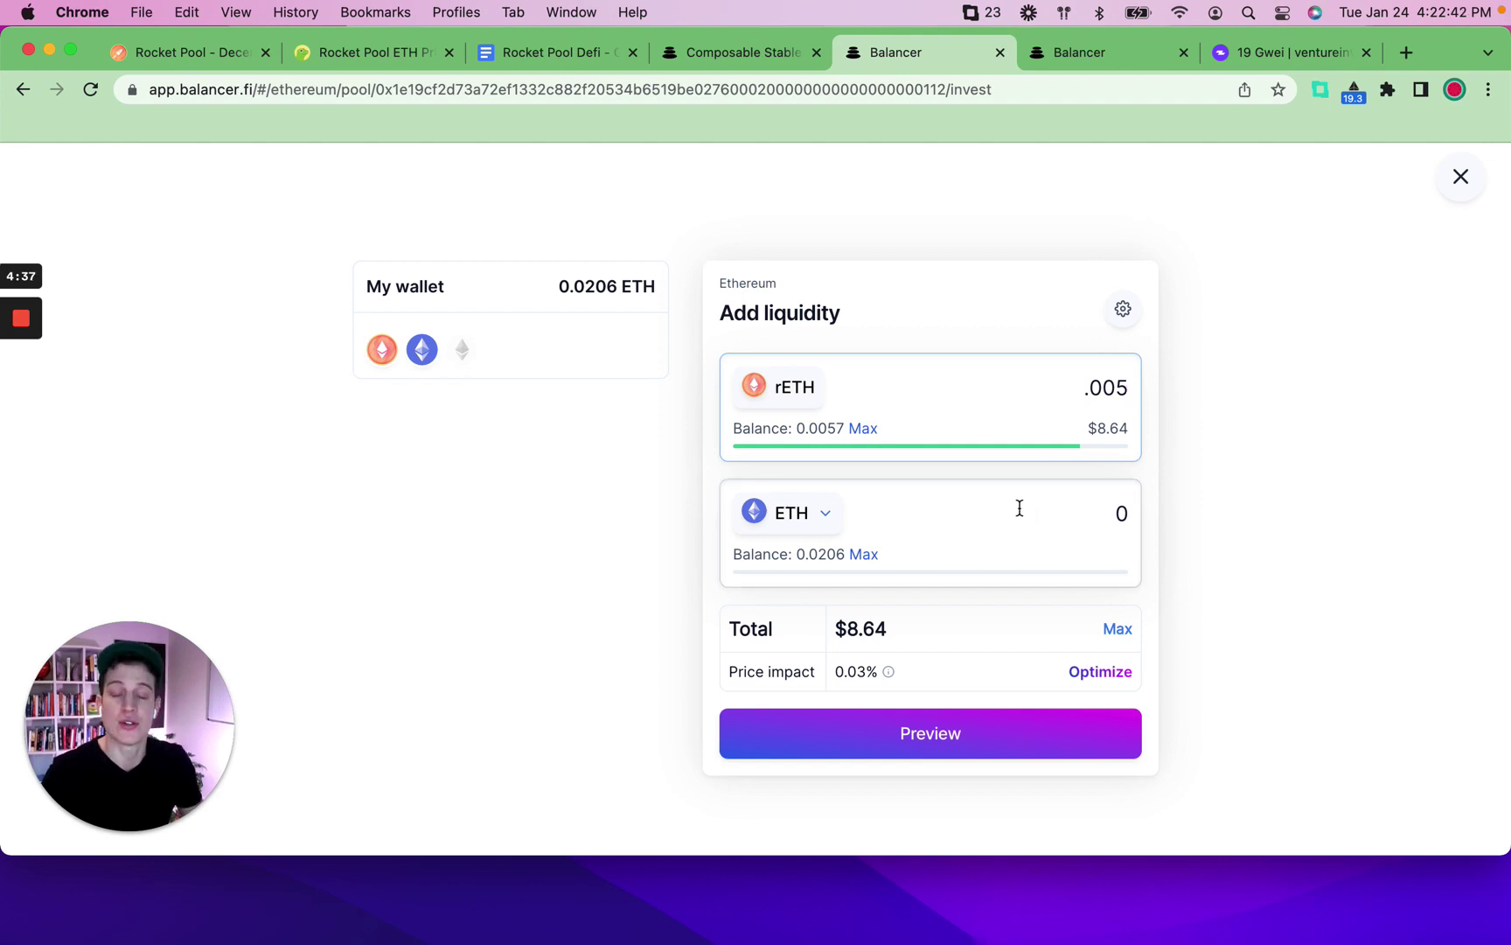
key(BackSpace)
key(BackSpace)
key(BackSpace)
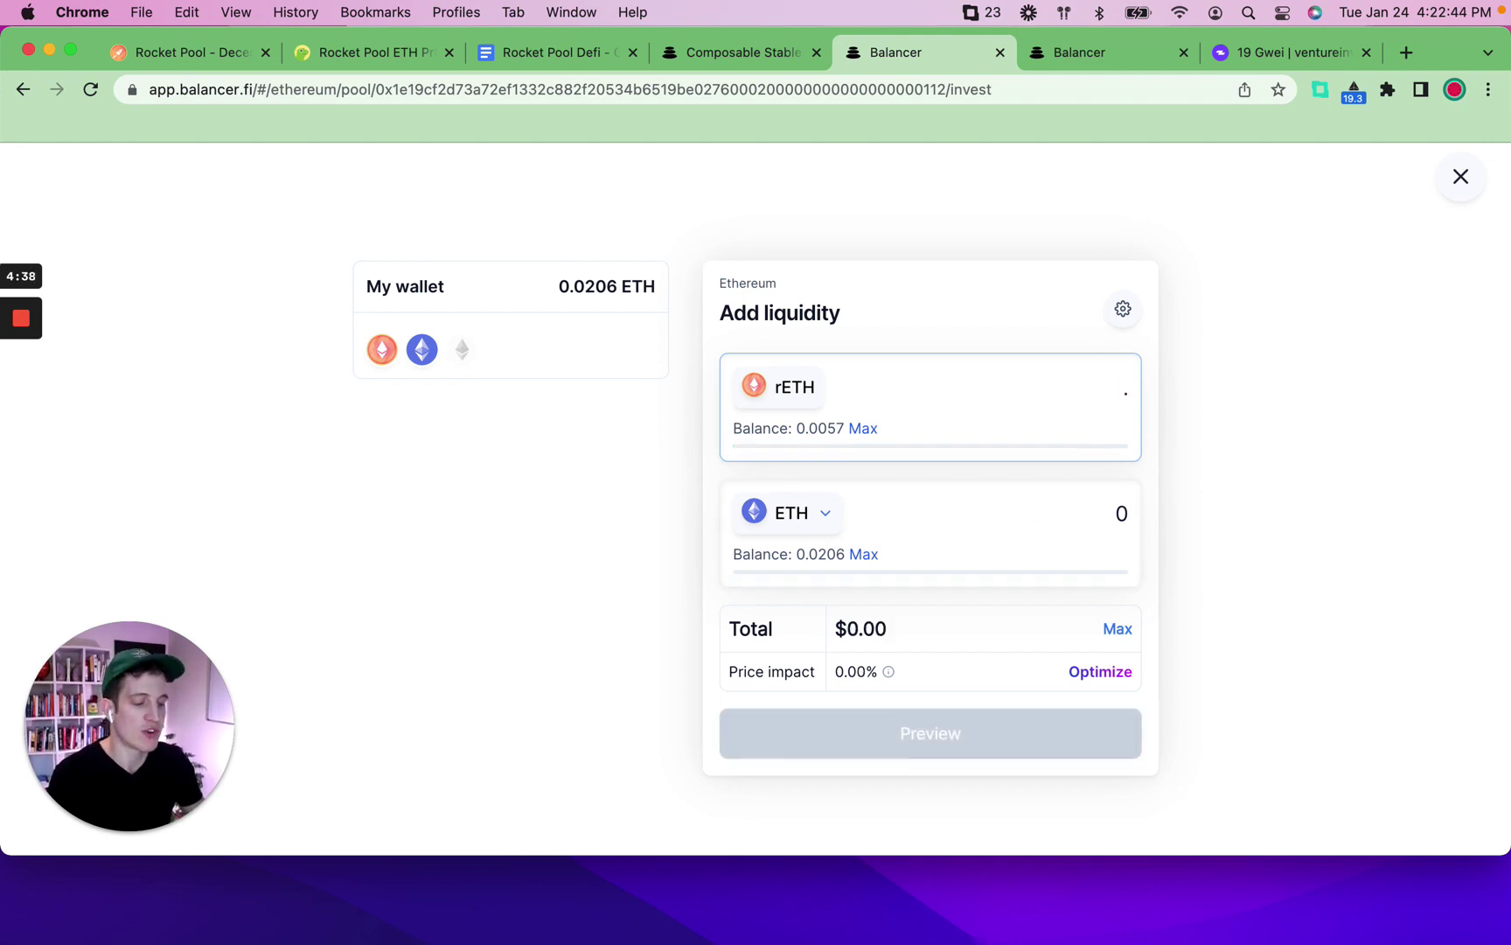
key(BackSpace)
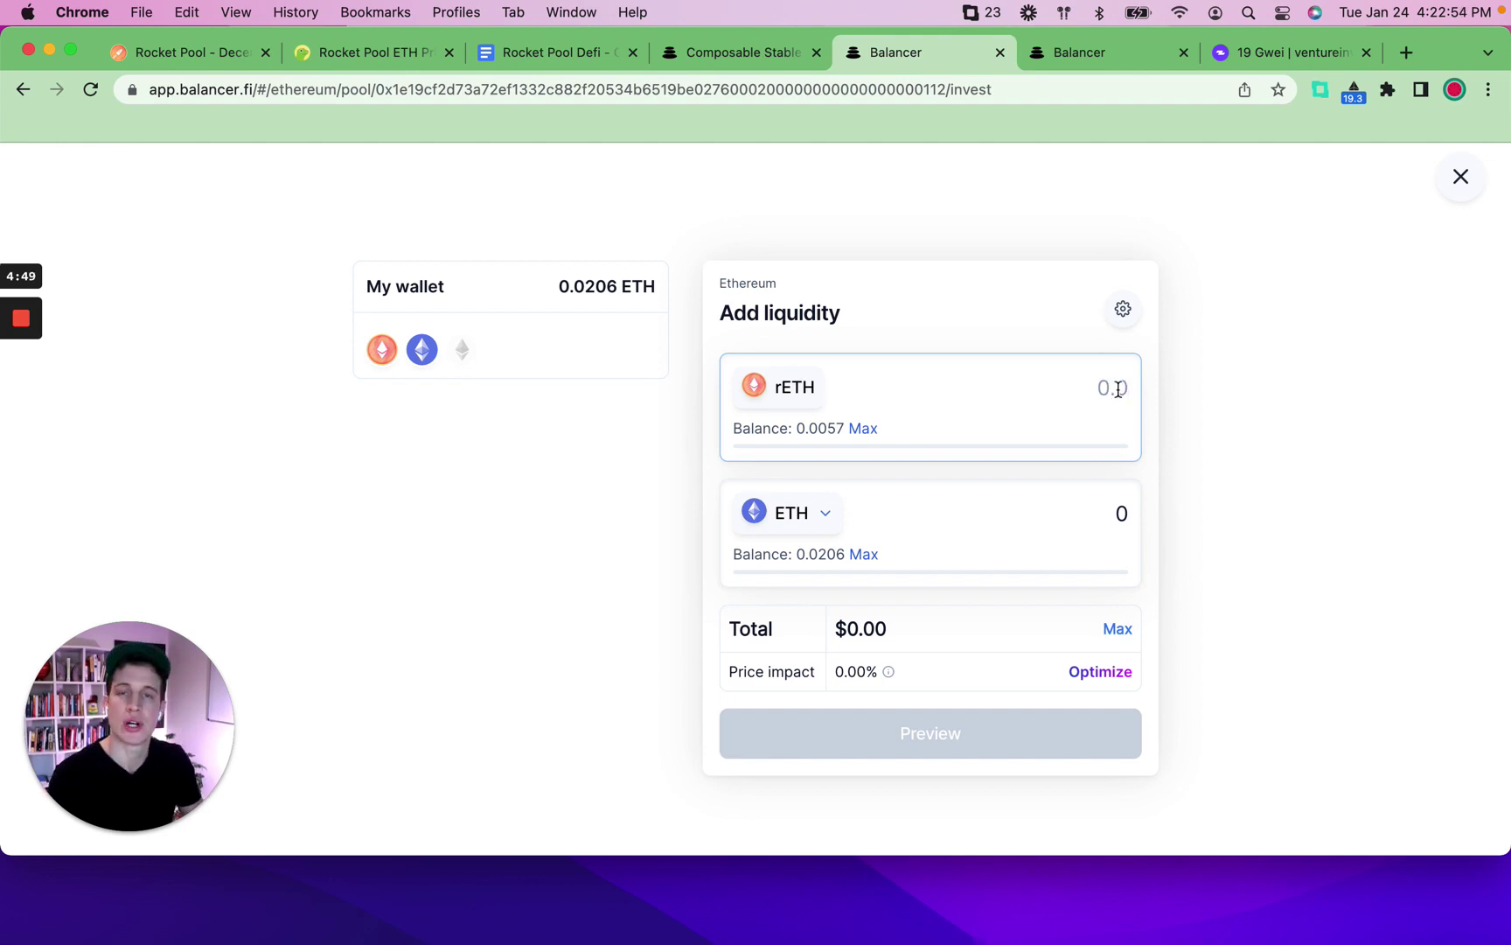
click(828, 522)
click(814, 564)
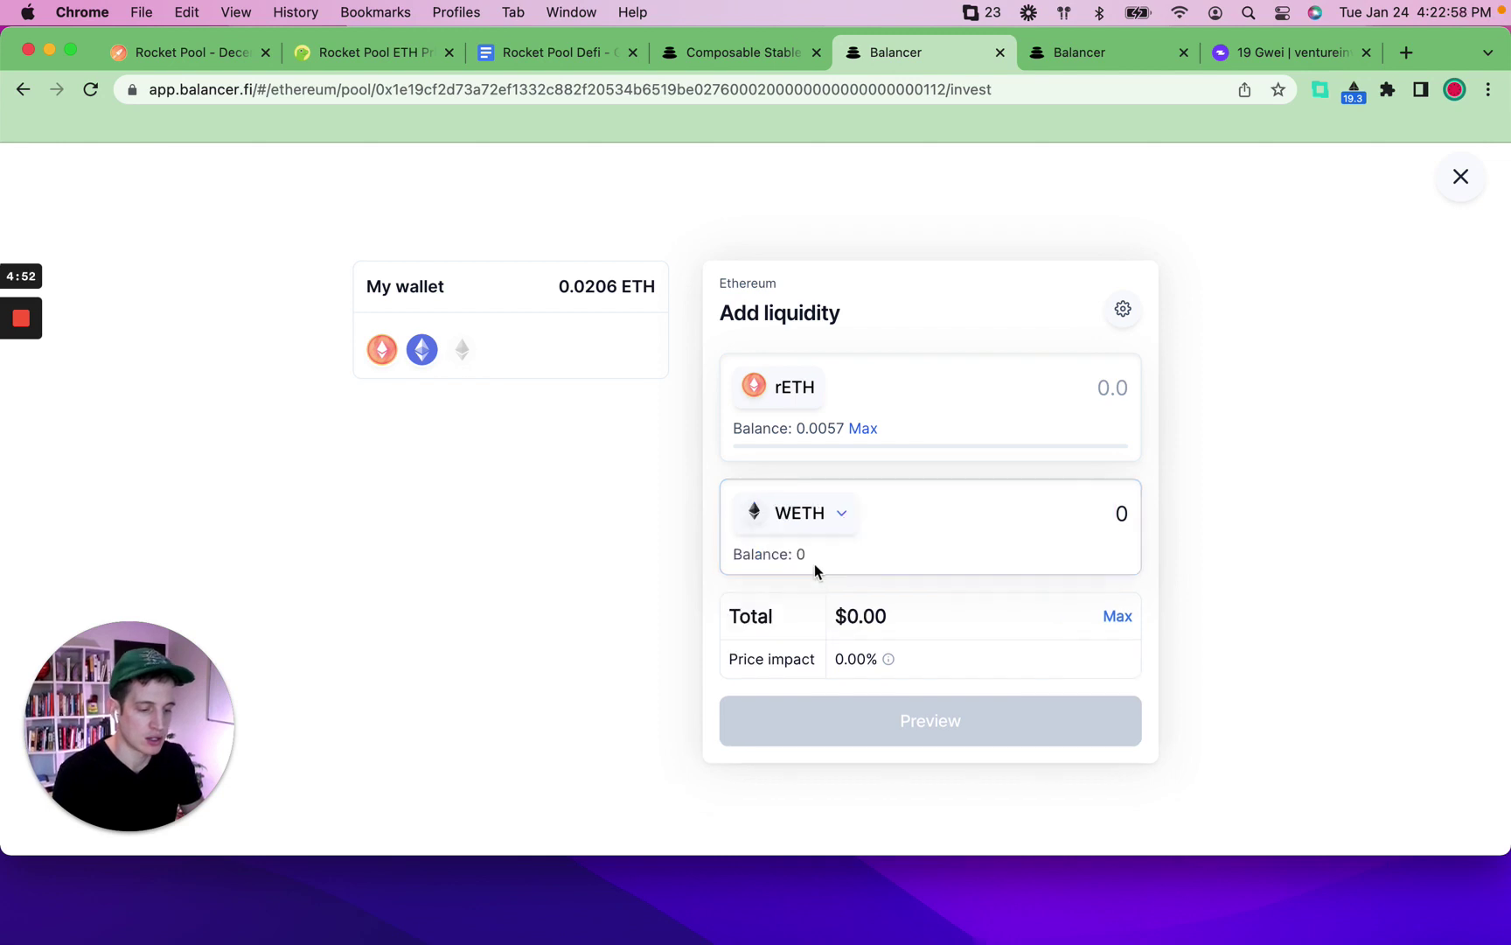
click(1096, 516)
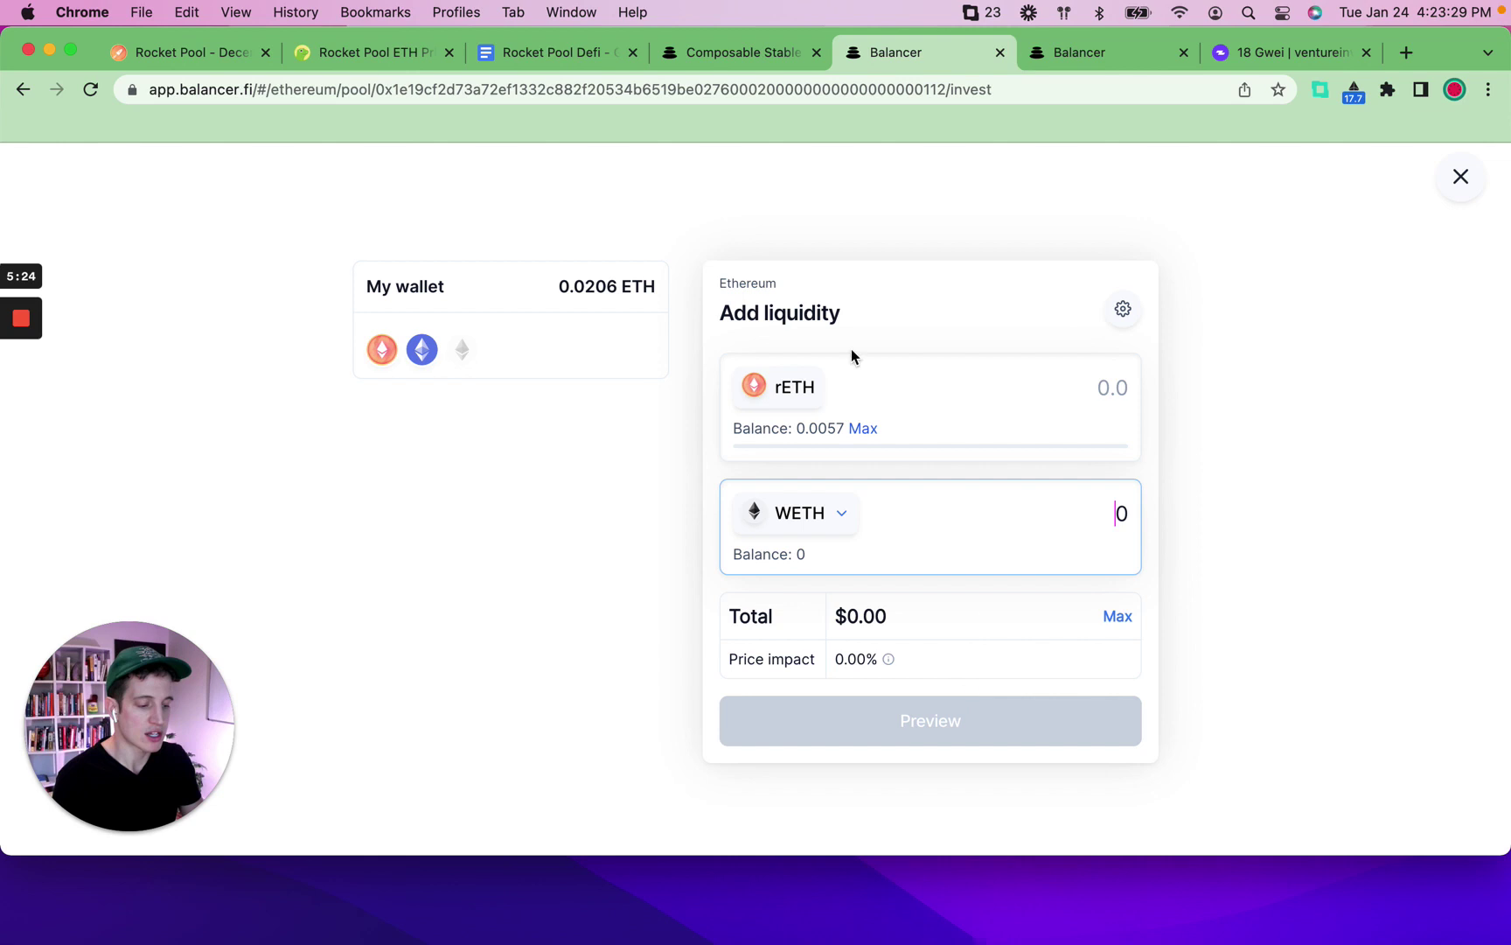
Close the Add liquidity panel and scroll down the rETH/WETH pool overview.
click(1461, 178)
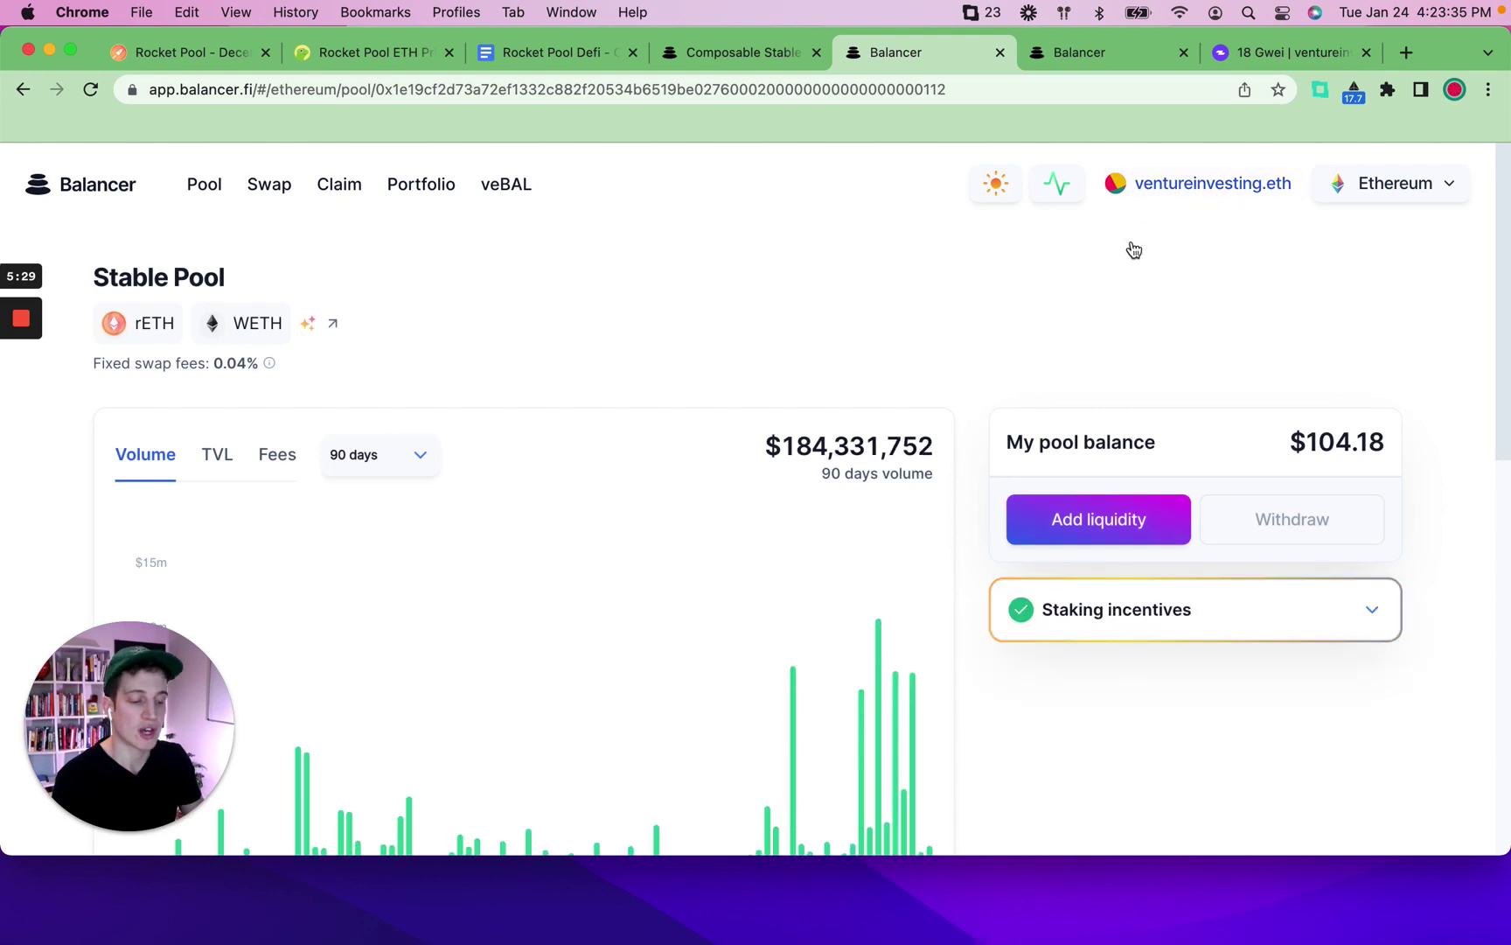
scroll(1155, 350, down, 1)
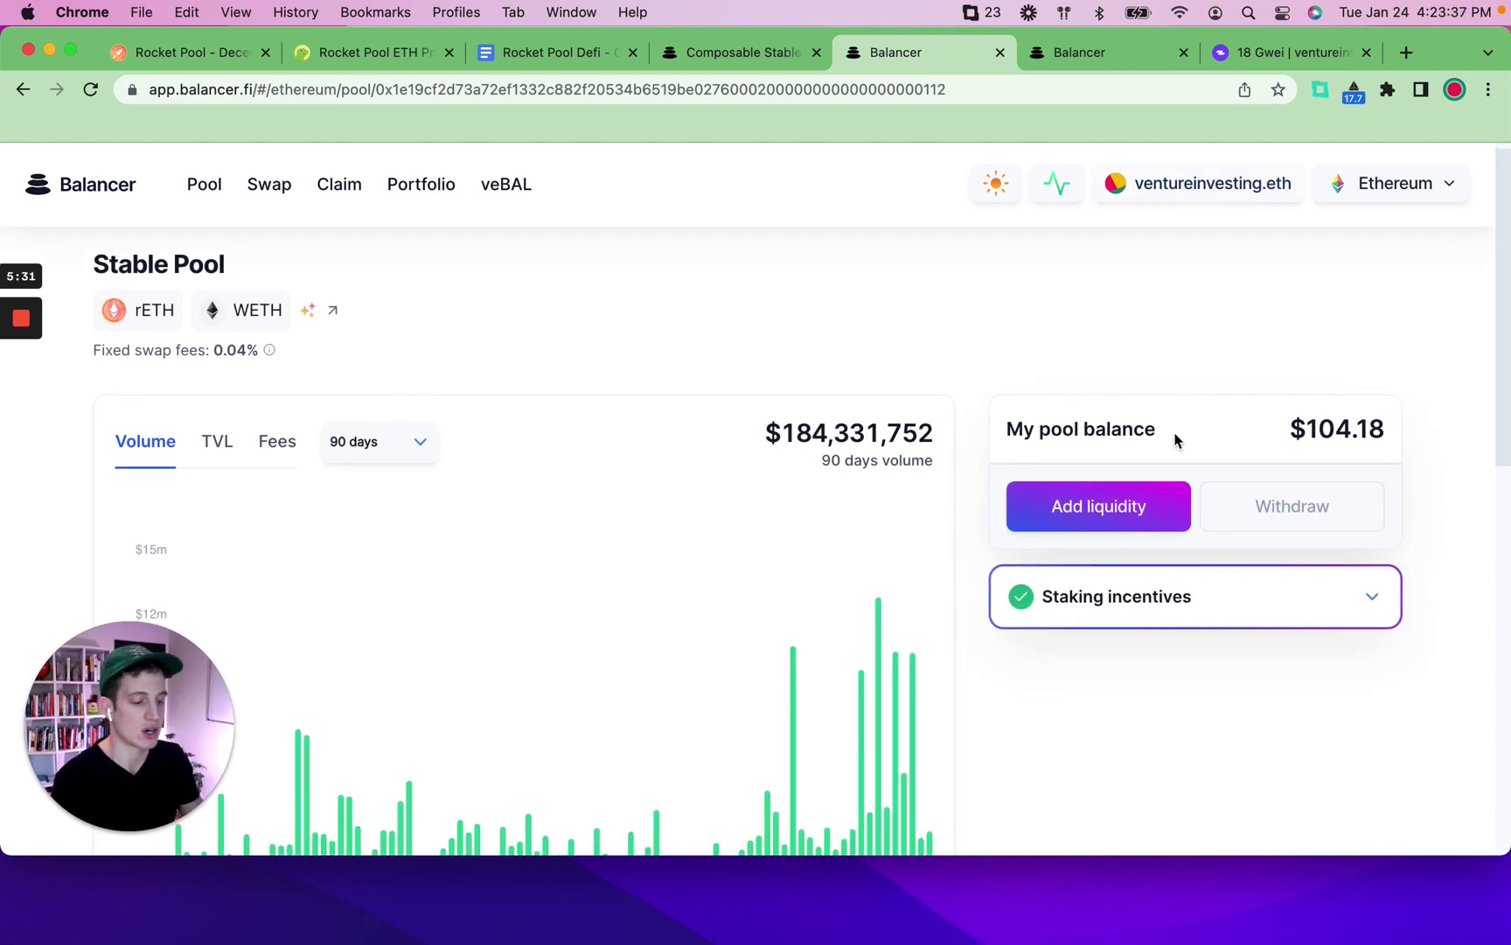
Expand Staking incentives to show $104.80 in unstaked LP tokens and $0.00 staked.
click(1372, 602)
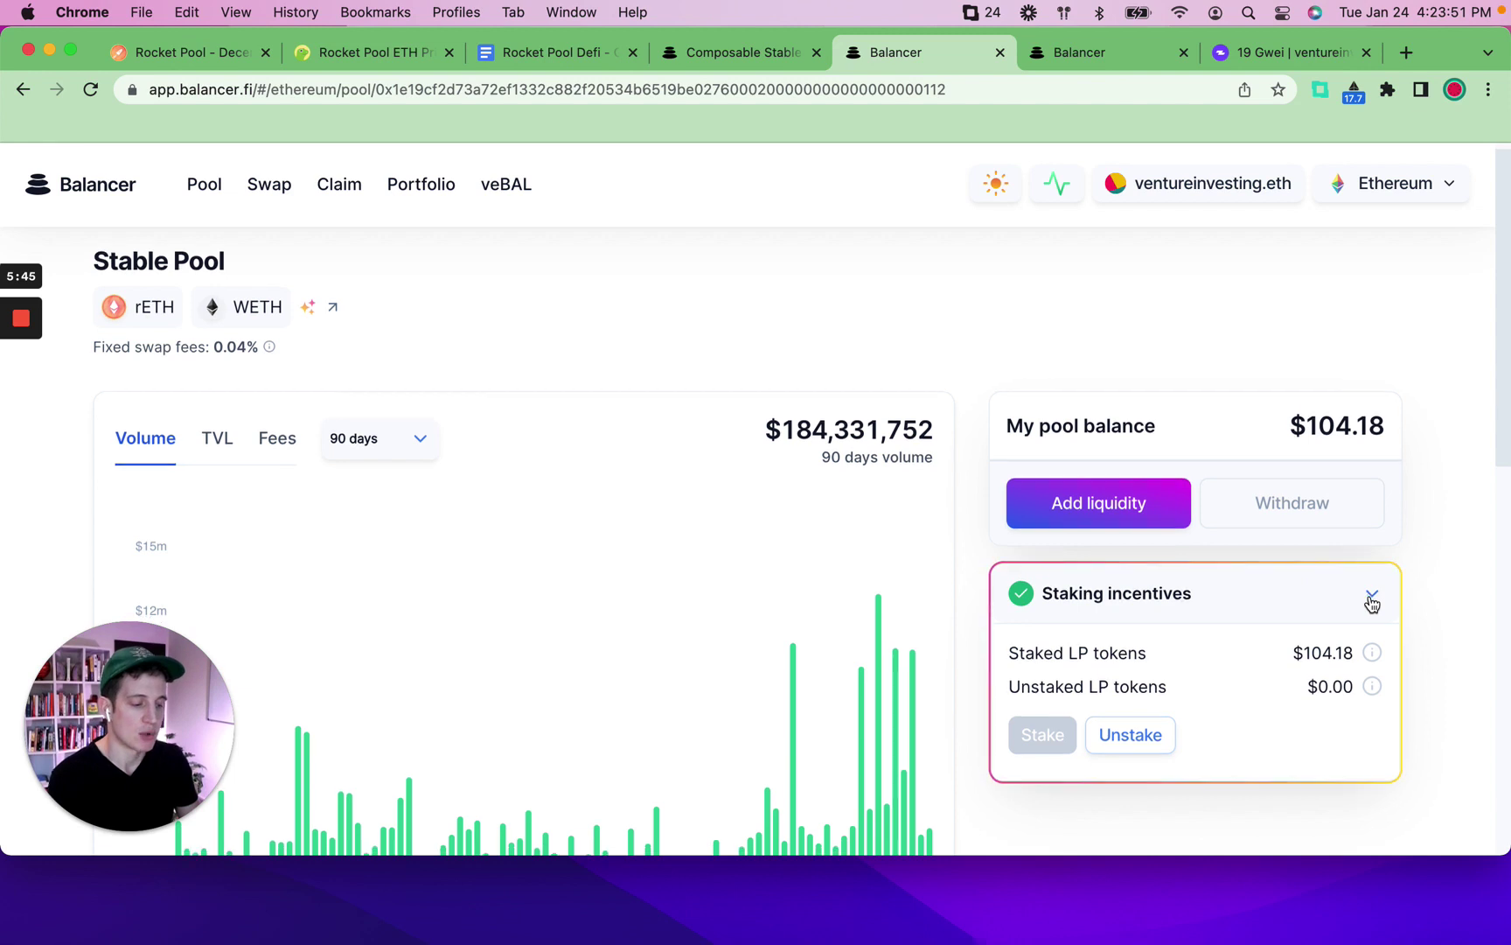
scroll(1157, 641, down, 1)
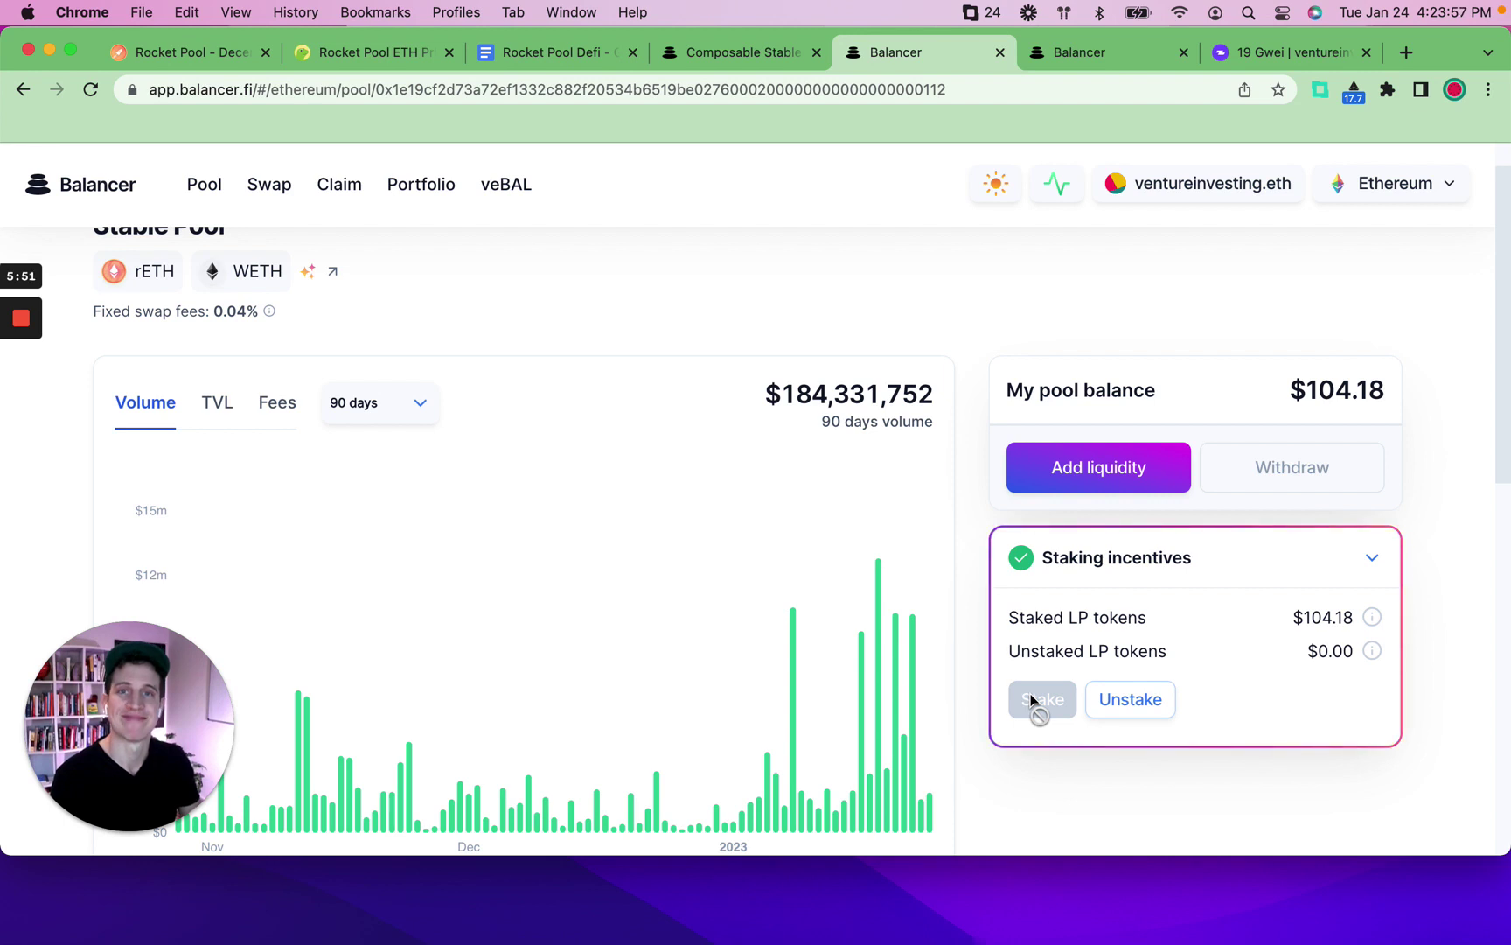
mouse_move(21, 327)
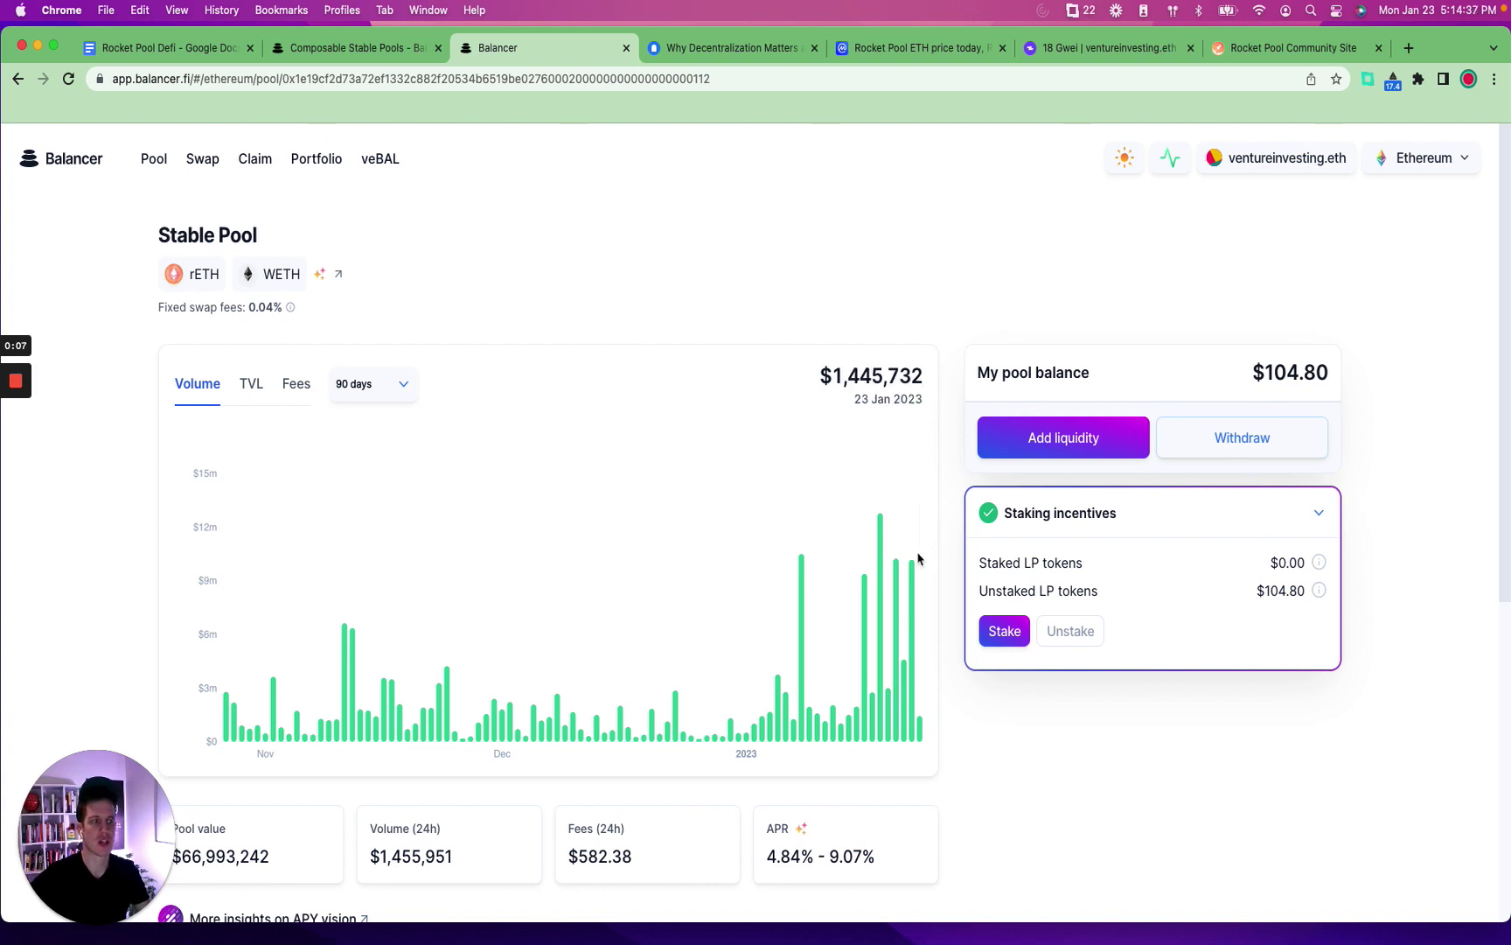
Stake the 0.063 B-rETH-STABLE LP tokens worth $104.80 and approve the transaction in the wallet.
click(1006, 633)
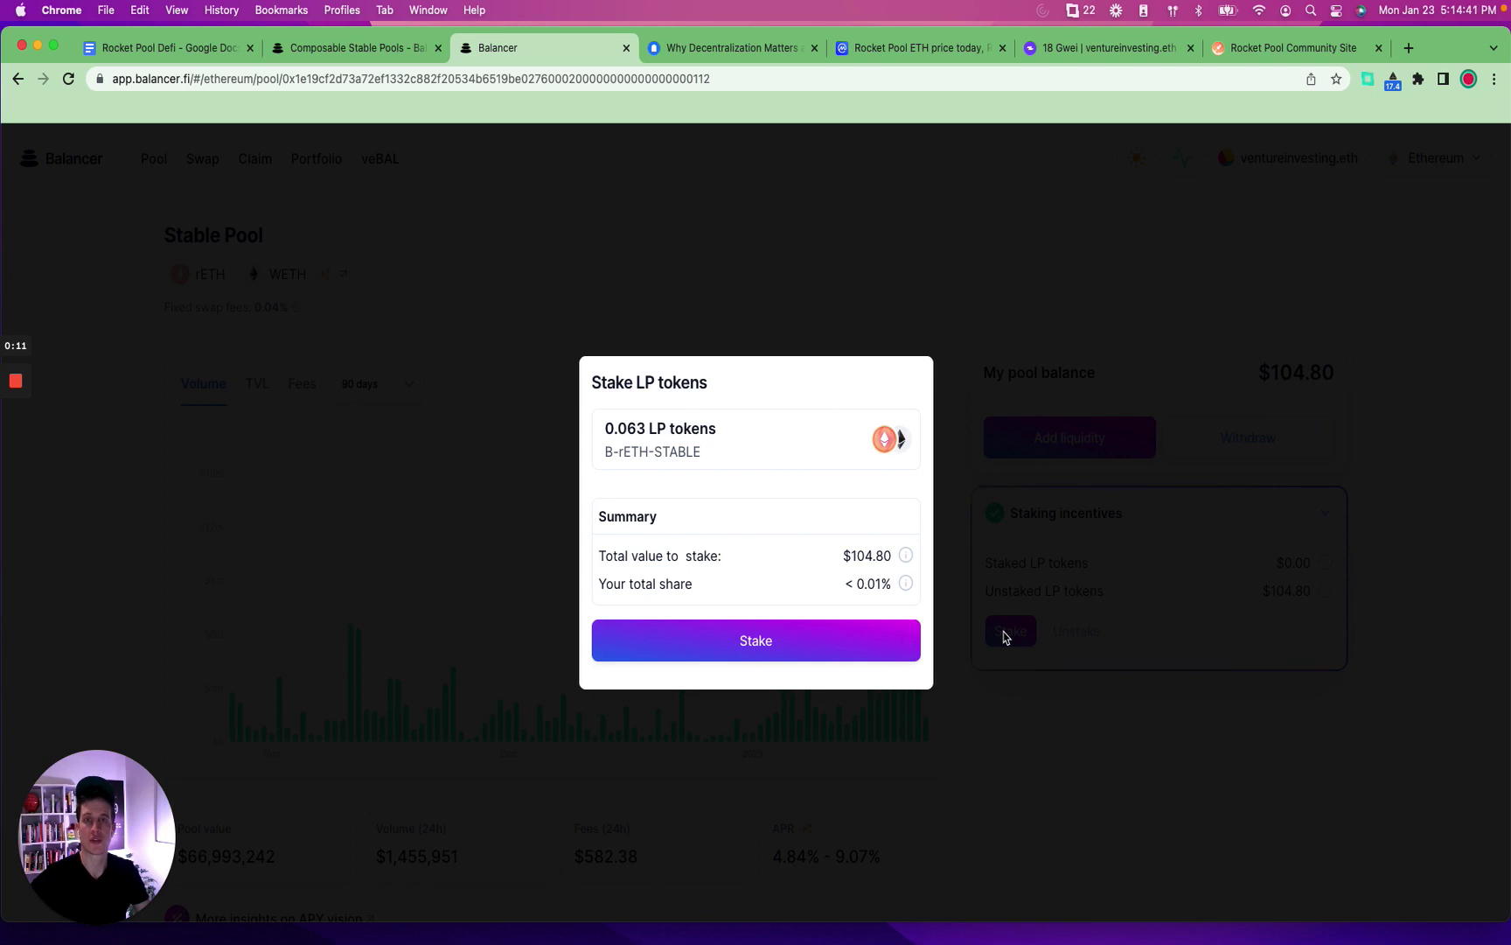
click(777, 655)
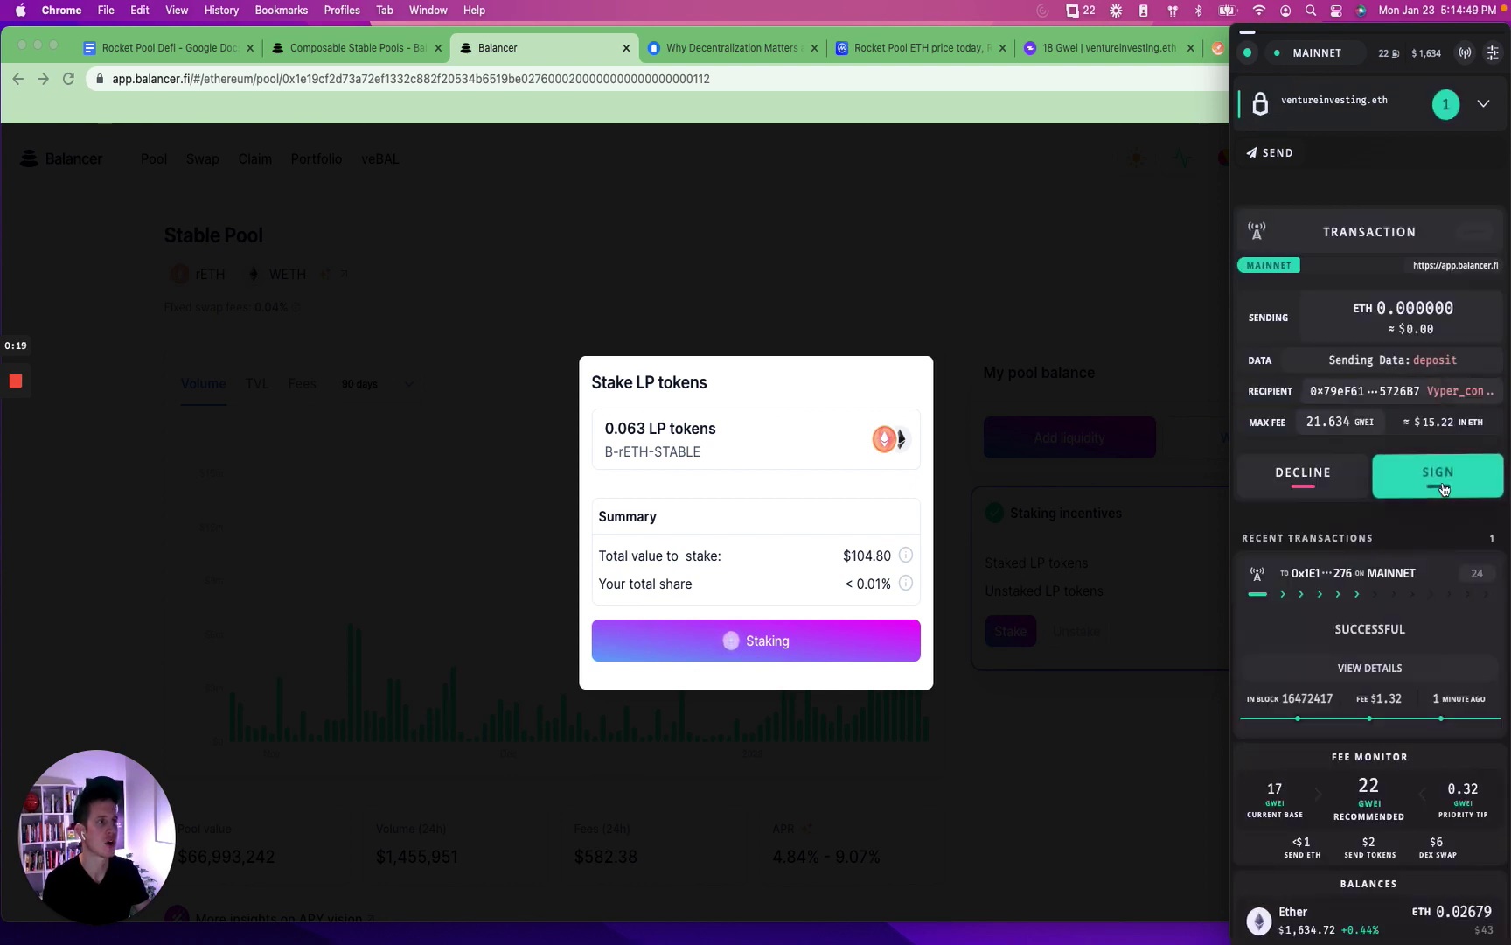
click(1443, 487)
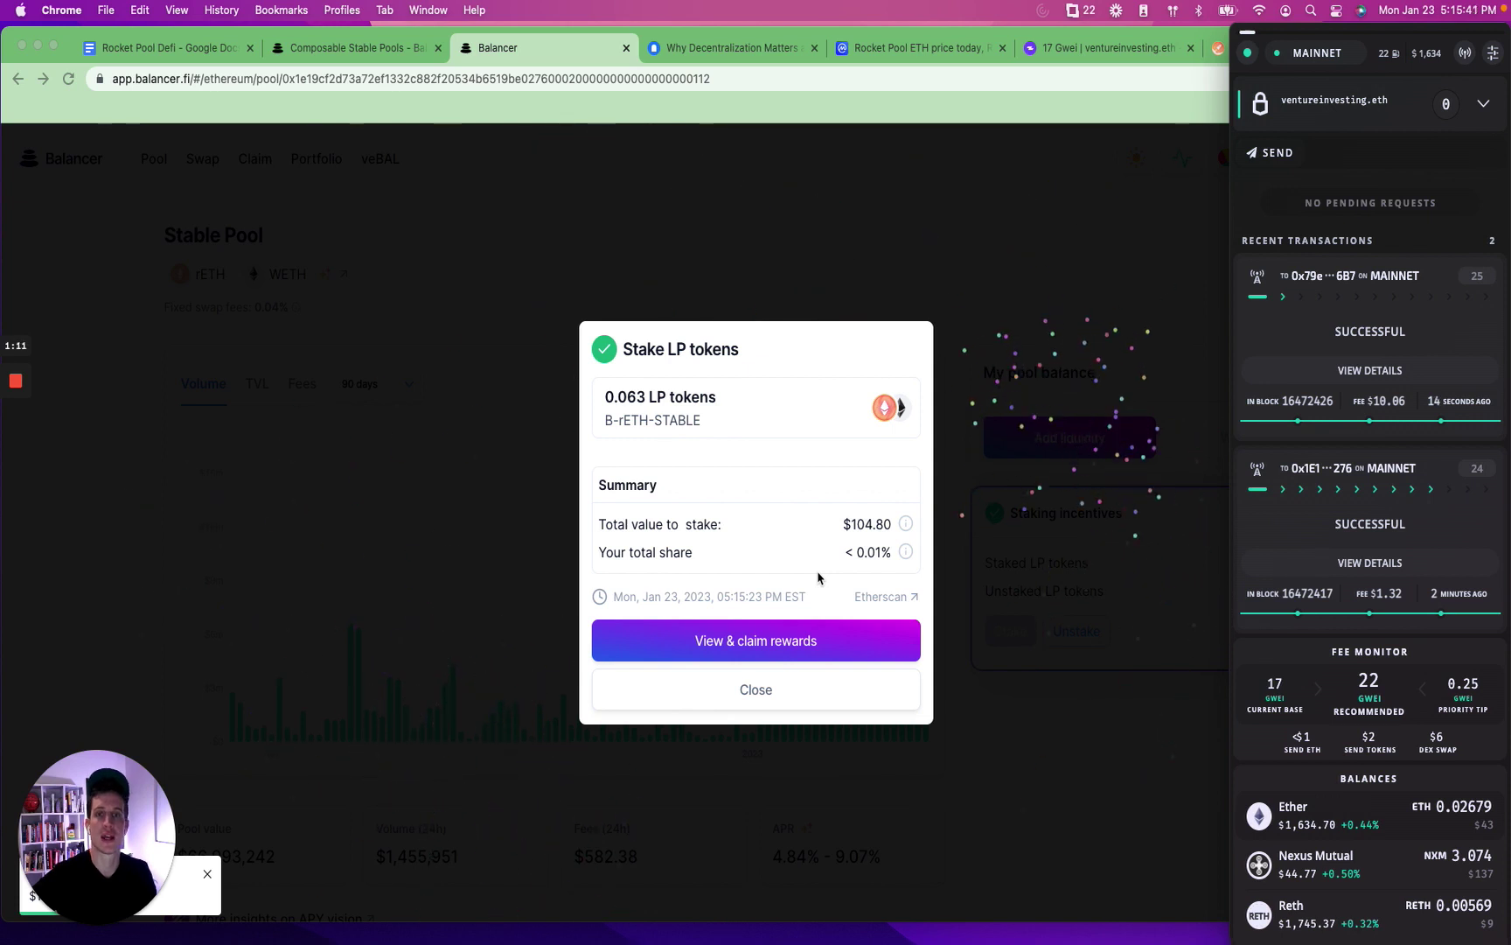
Return to the Rocket Pool Defi doc, dismiss the pageless notice, and select the Link and APR Snapshot rows.
click(215, 48)
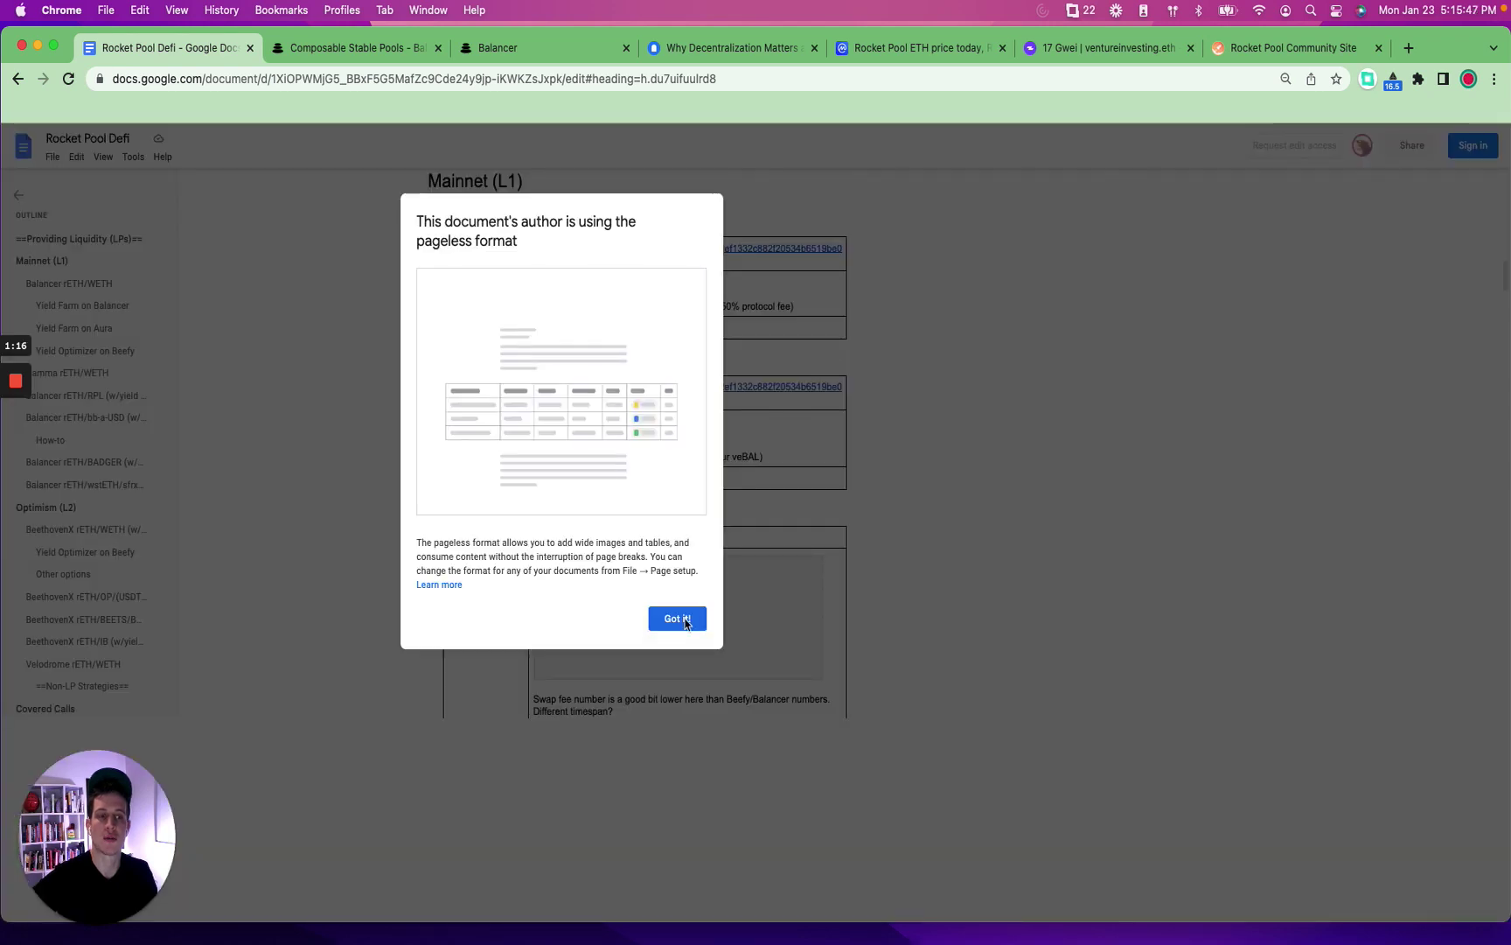
click(678, 618)
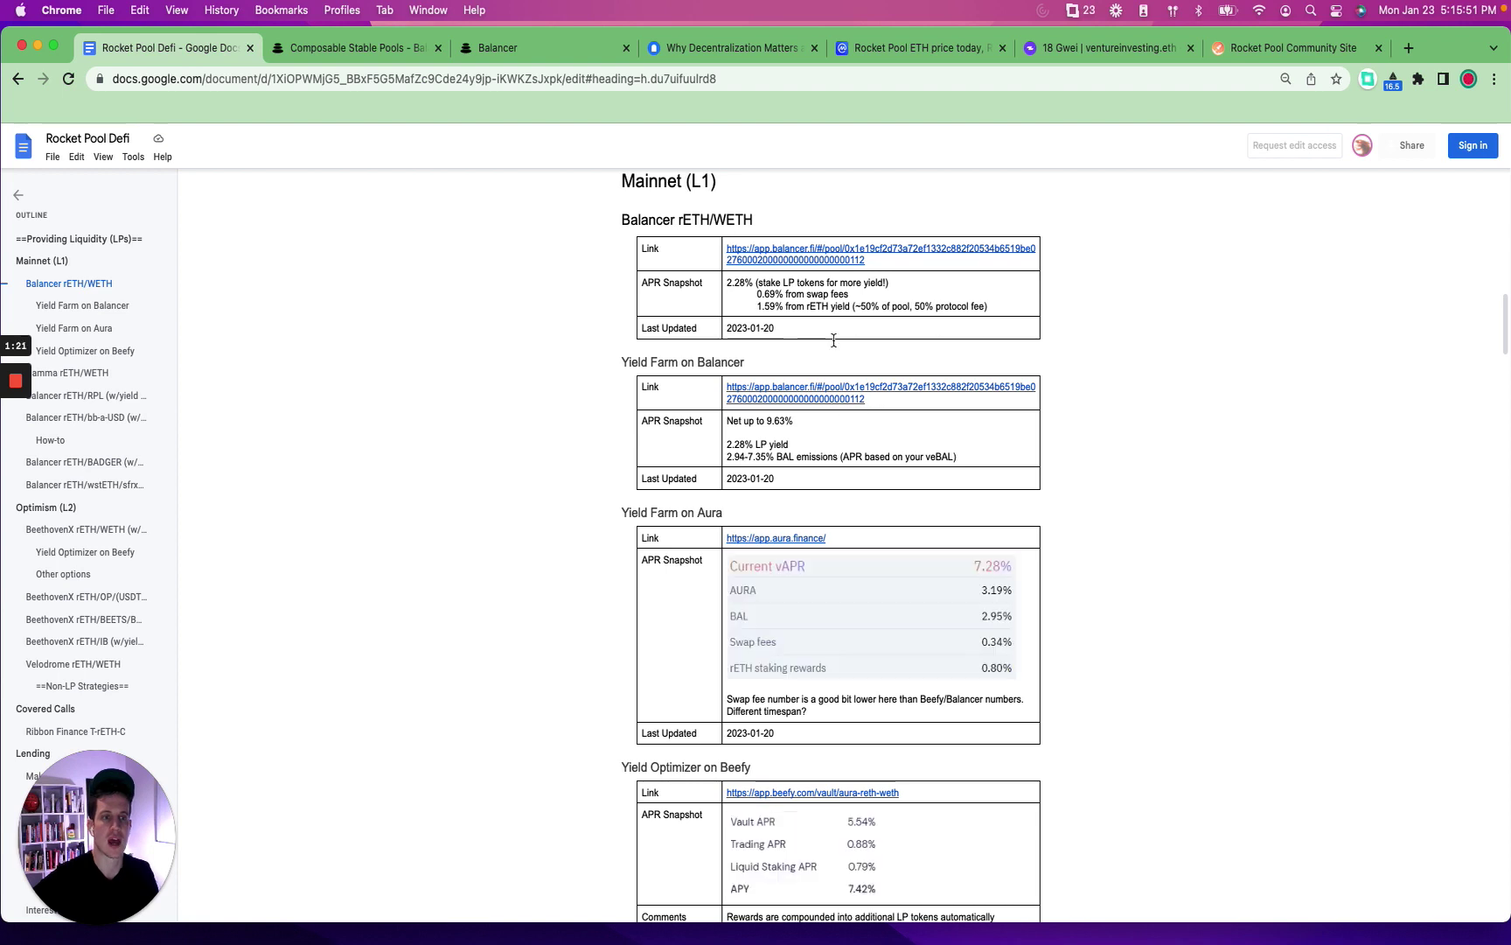
scroll(892, 346, up, 2)
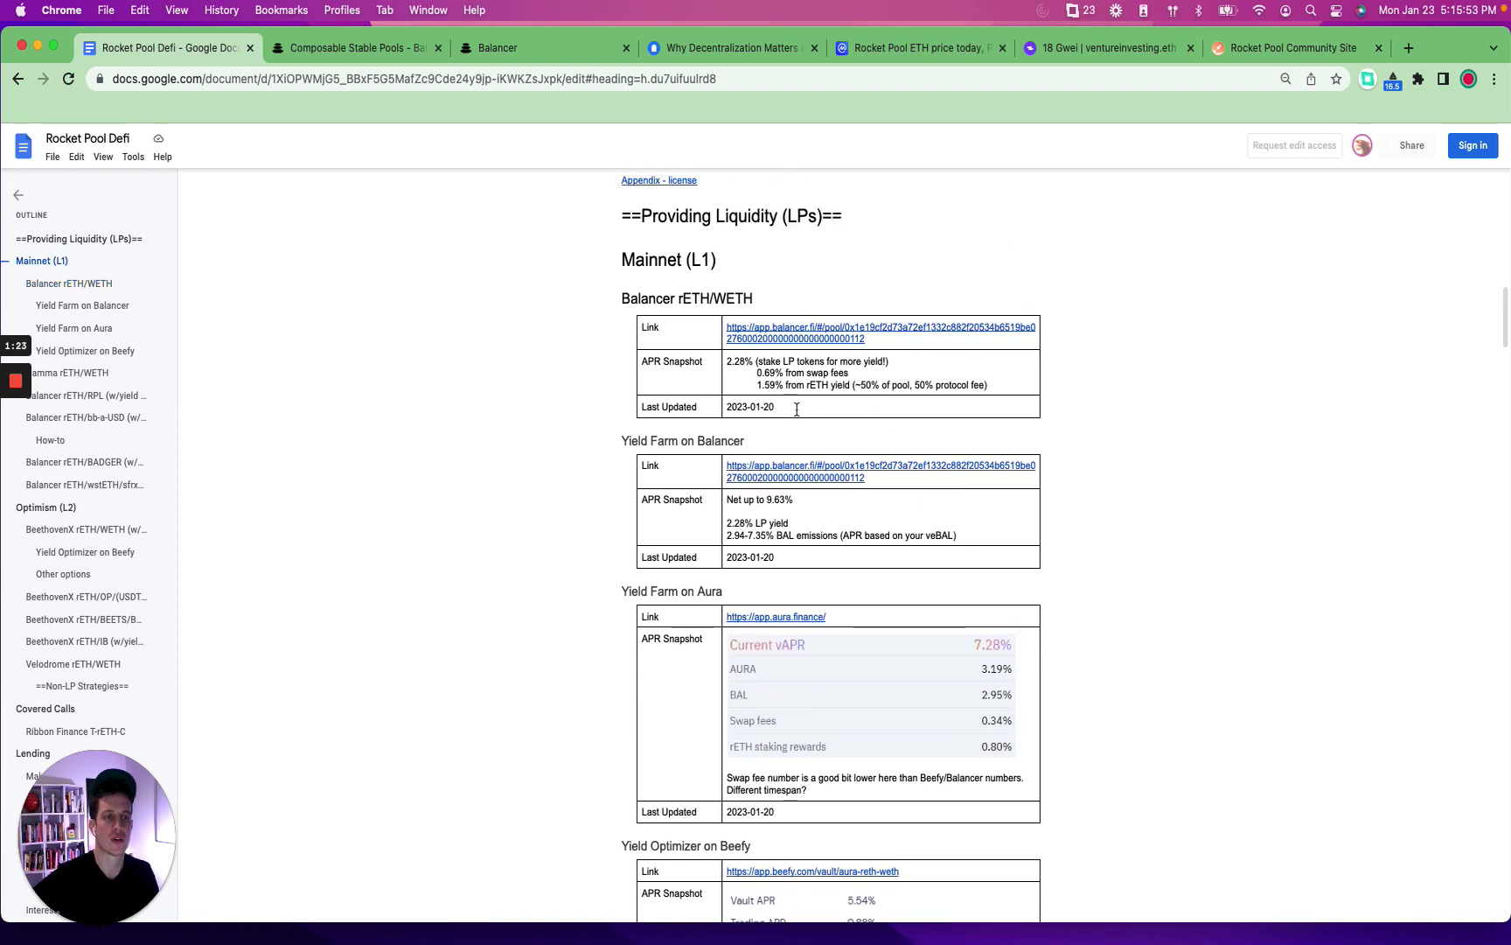
drag(992, 386, 721, 333)
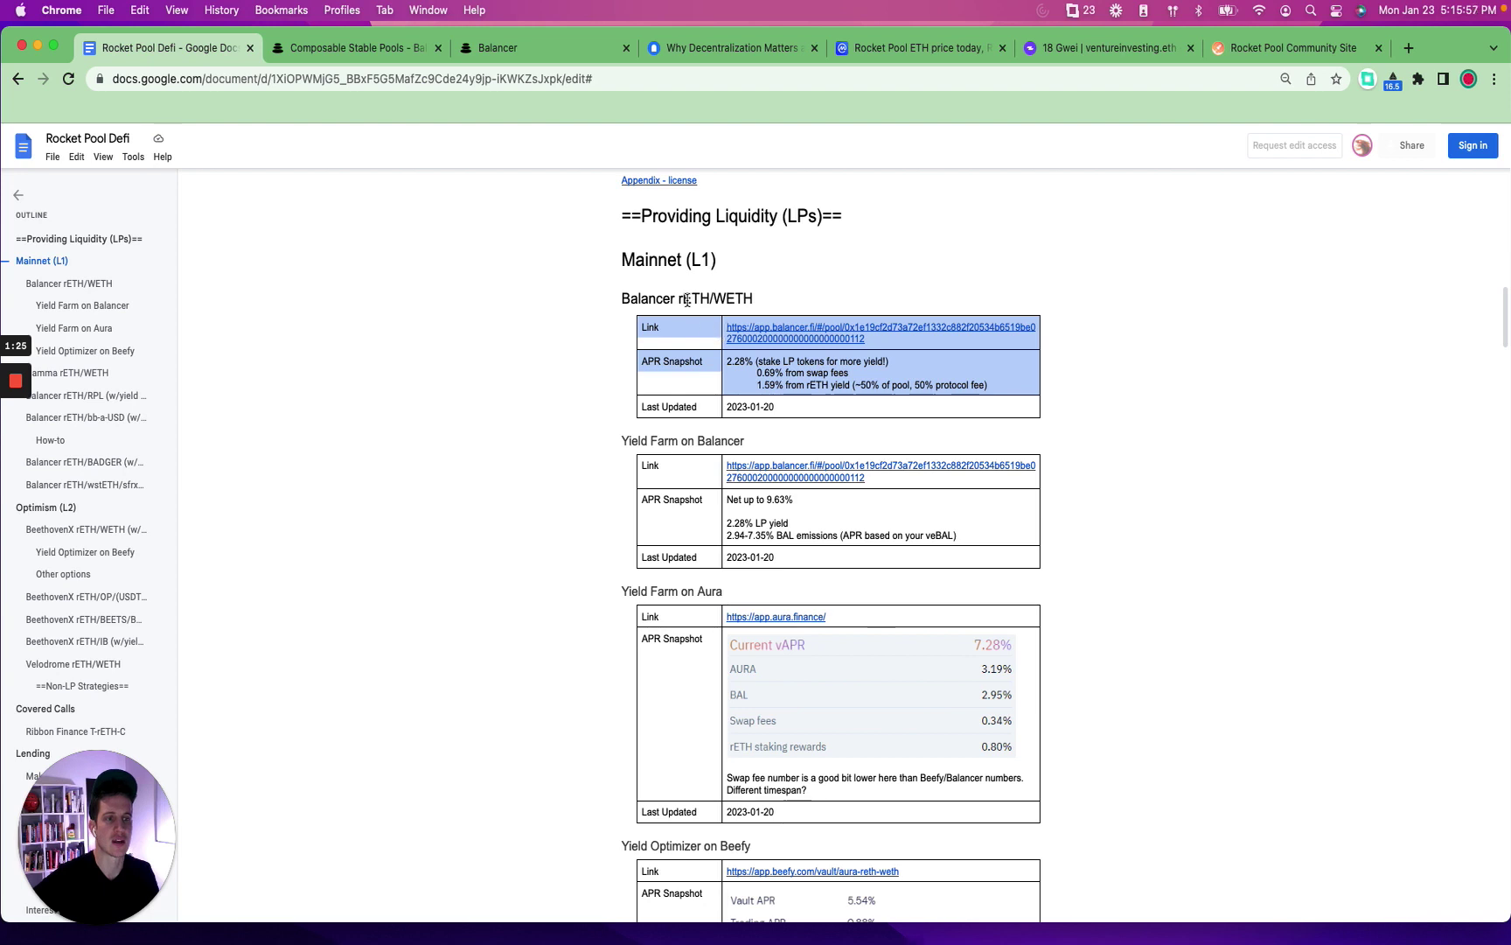